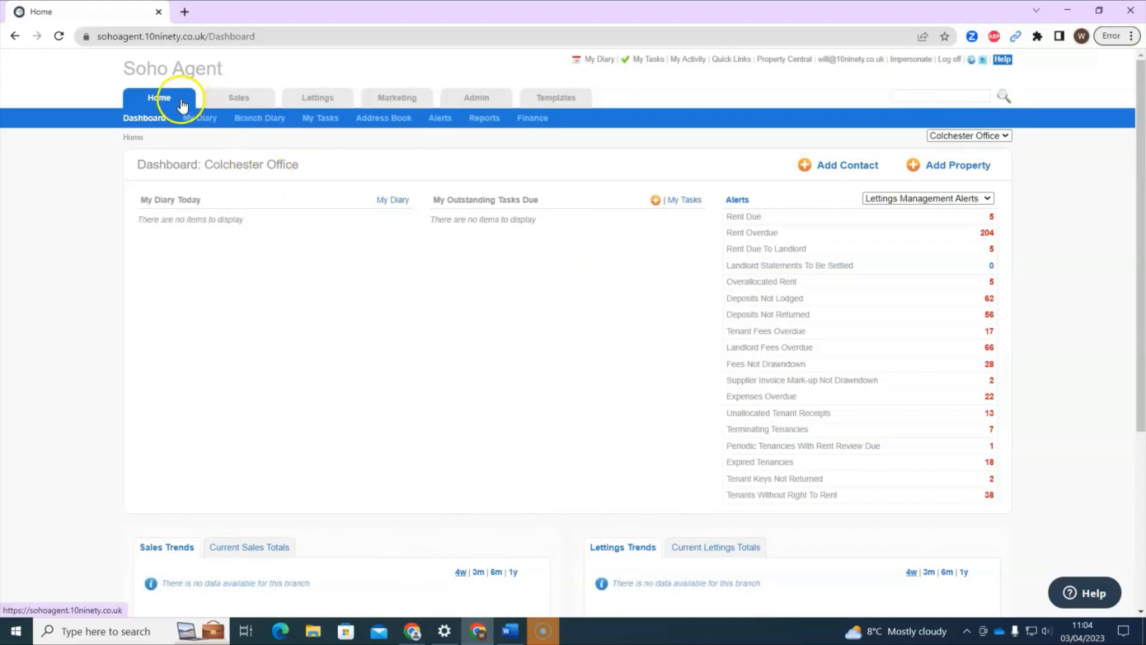
Open the Tenant Receipts Import page from Finance.
click(534, 119)
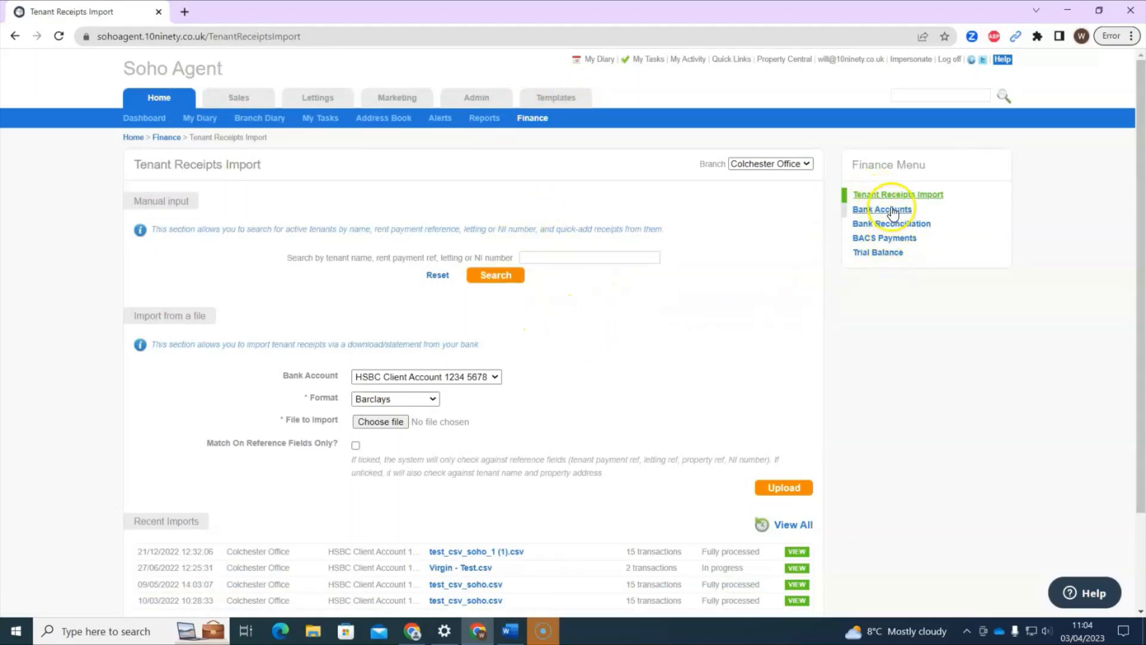
click(624, 219)
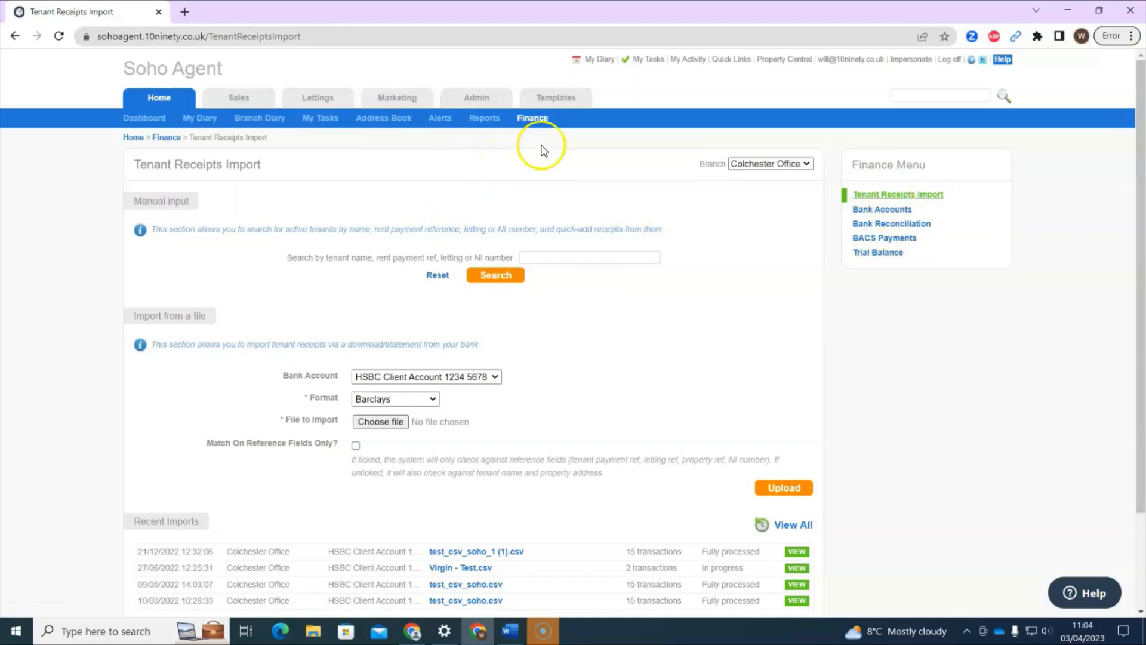
scroll(221, 336, down, 1)
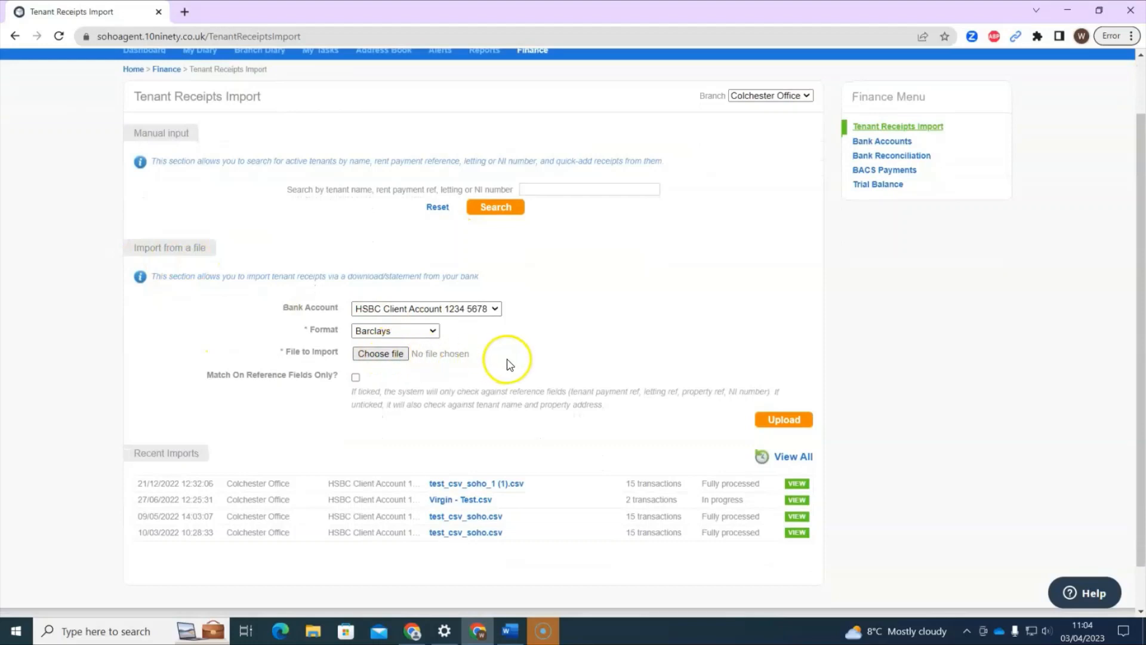
Keep the HSBC client account and Barclays format, then open and cancel the file chooser.
click(399, 316)
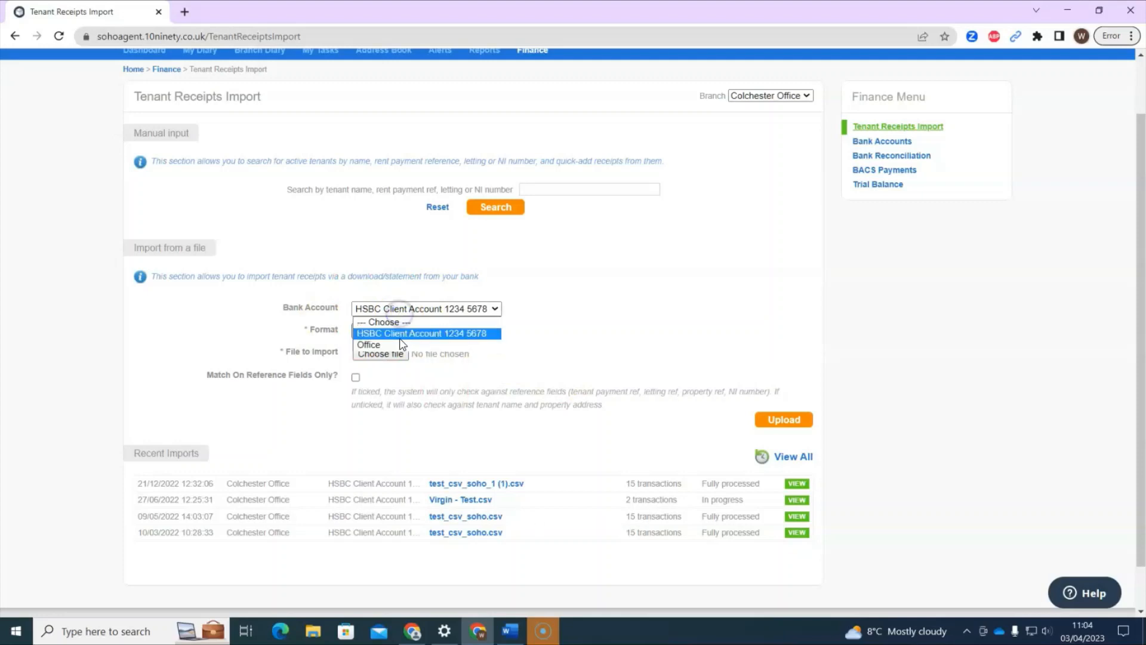
click(414, 332)
click(399, 332)
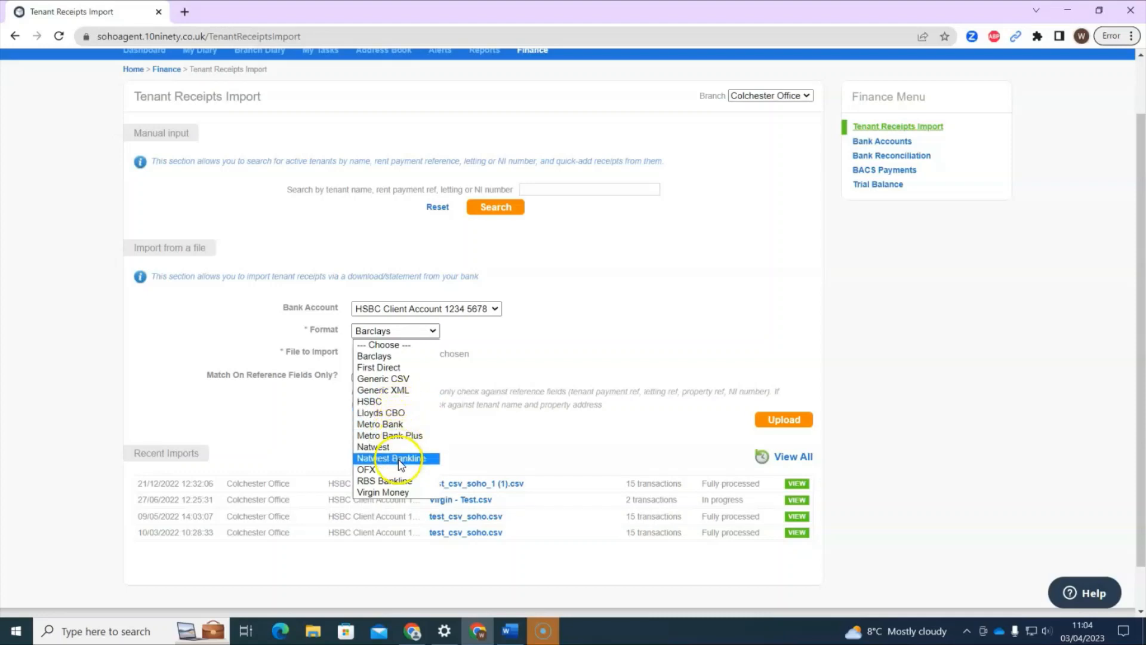
click(378, 355)
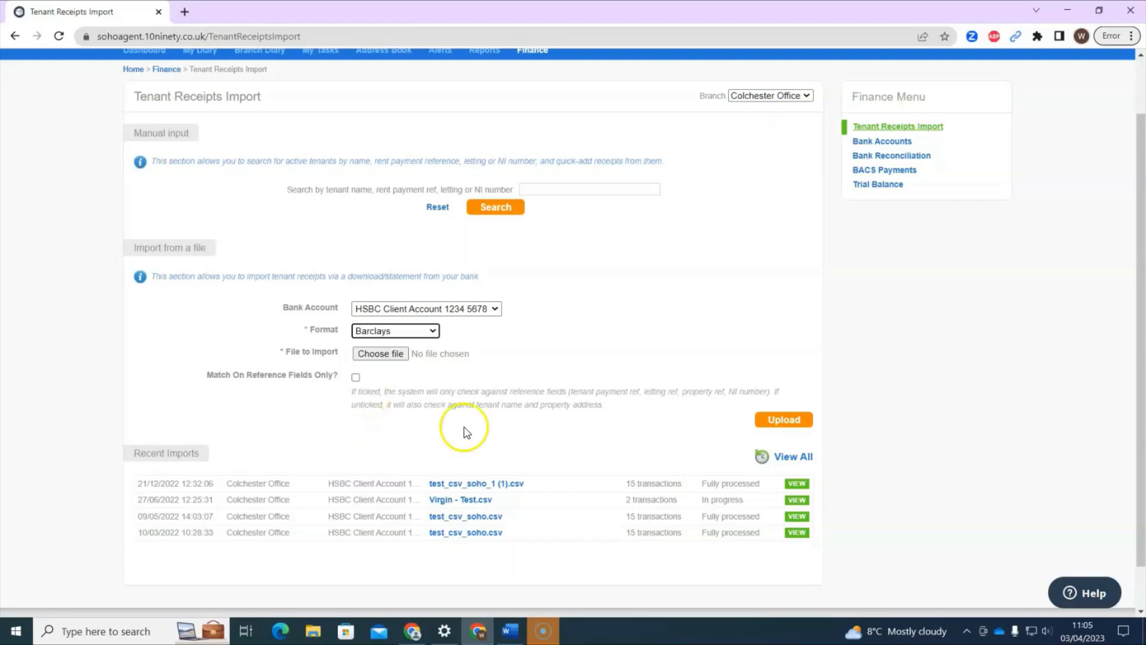
click(394, 358)
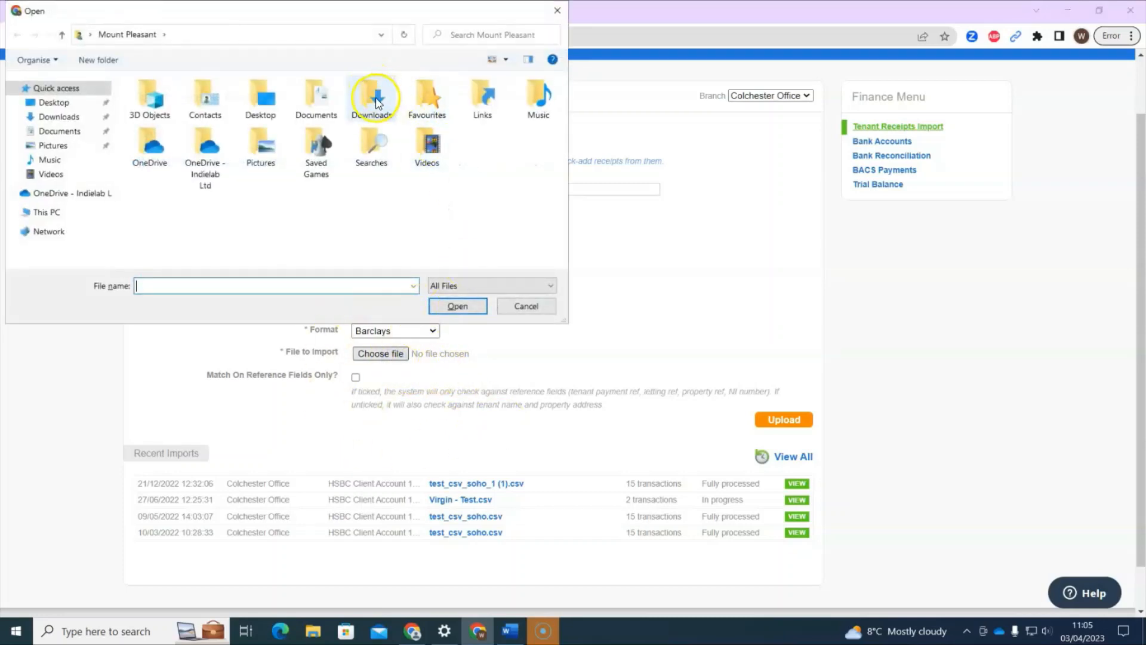
click(515, 306)
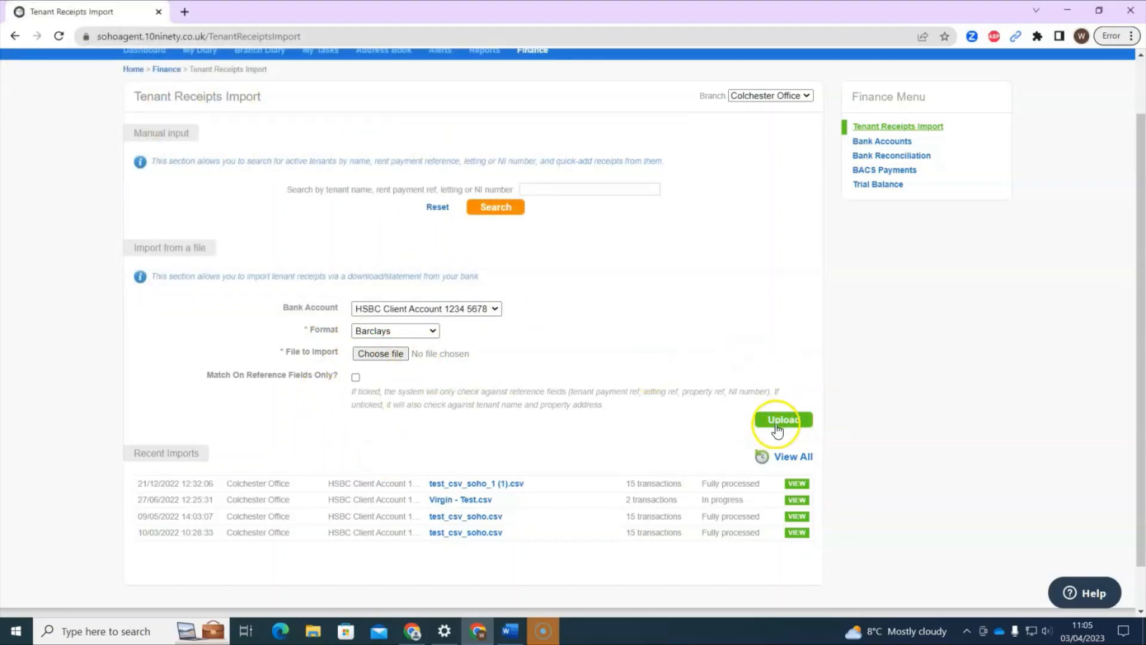
Open the 21/12/2022 12:32:06 import and review its 15 transactions, including the unmatched 350.00.
click(796, 483)
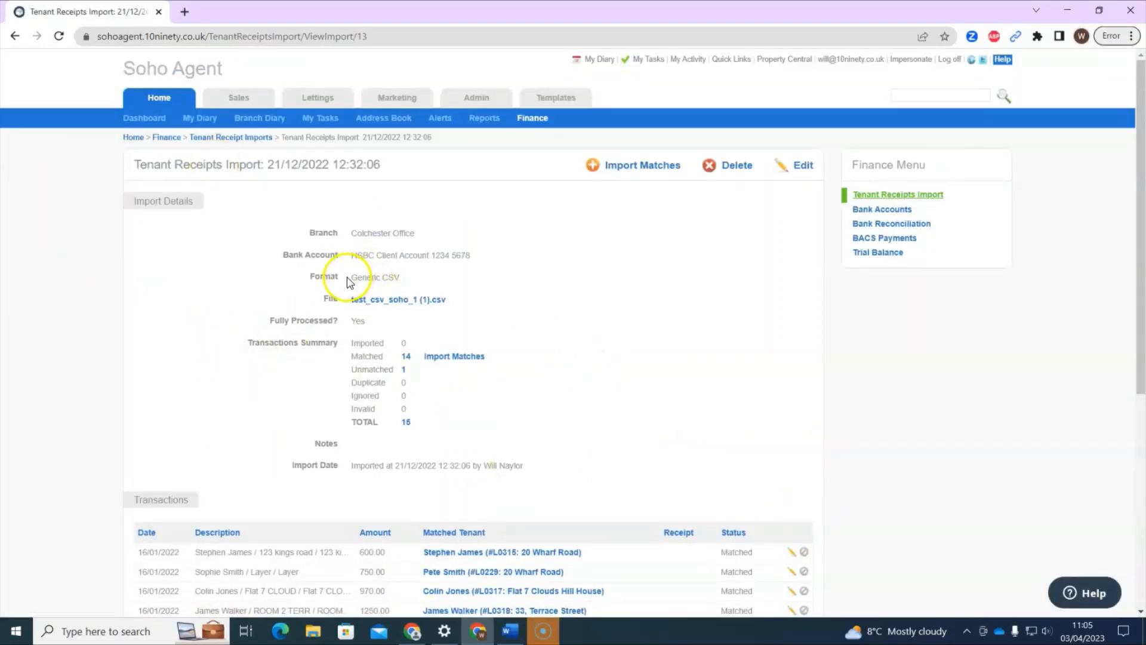
scroll(271, 266, down, 1)
scroll(268, 266, down, 4)
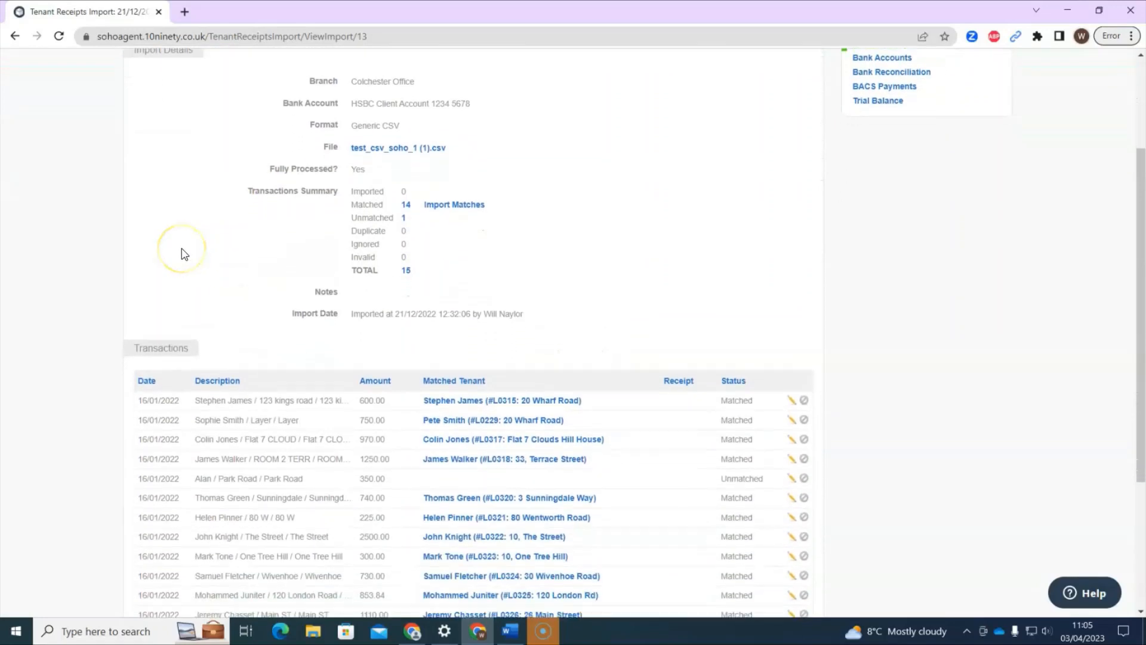
scroll(184, 250, down, 1)
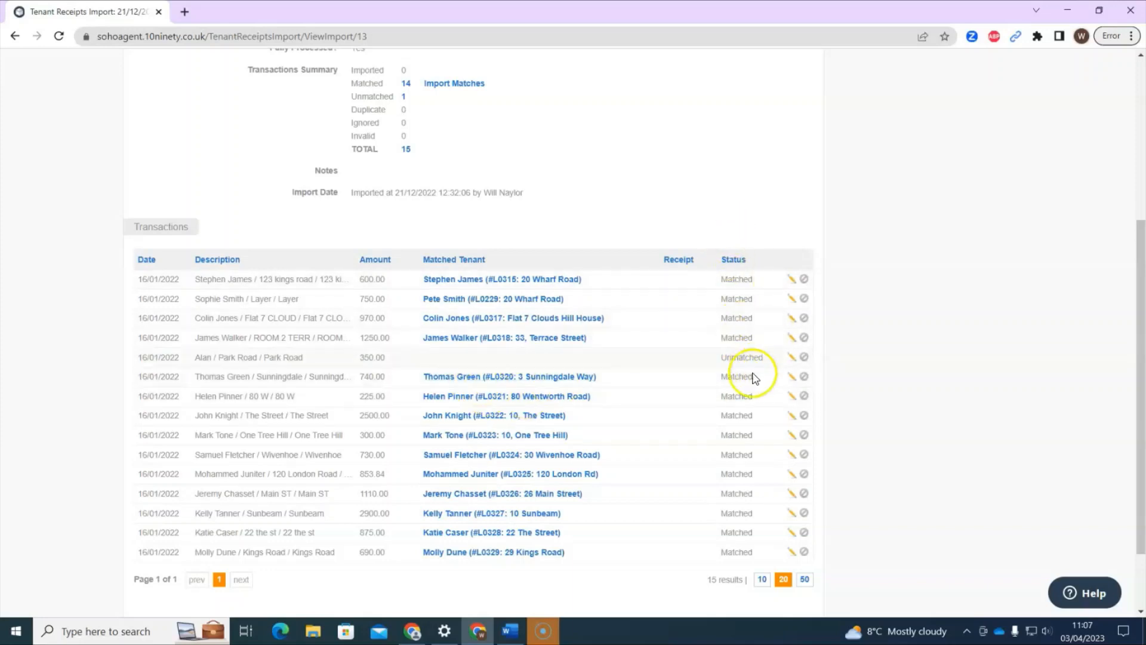
Match the 350.00 payment to its tenant, saving the match text for future imports.
click(793, 359)
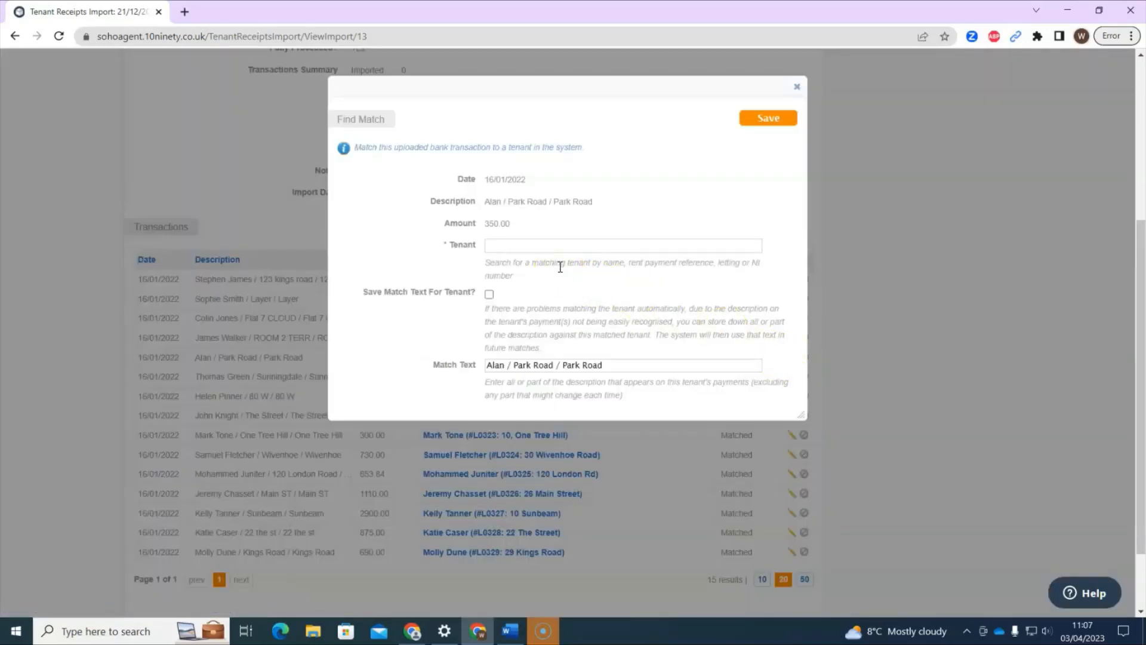
click(574, 248)
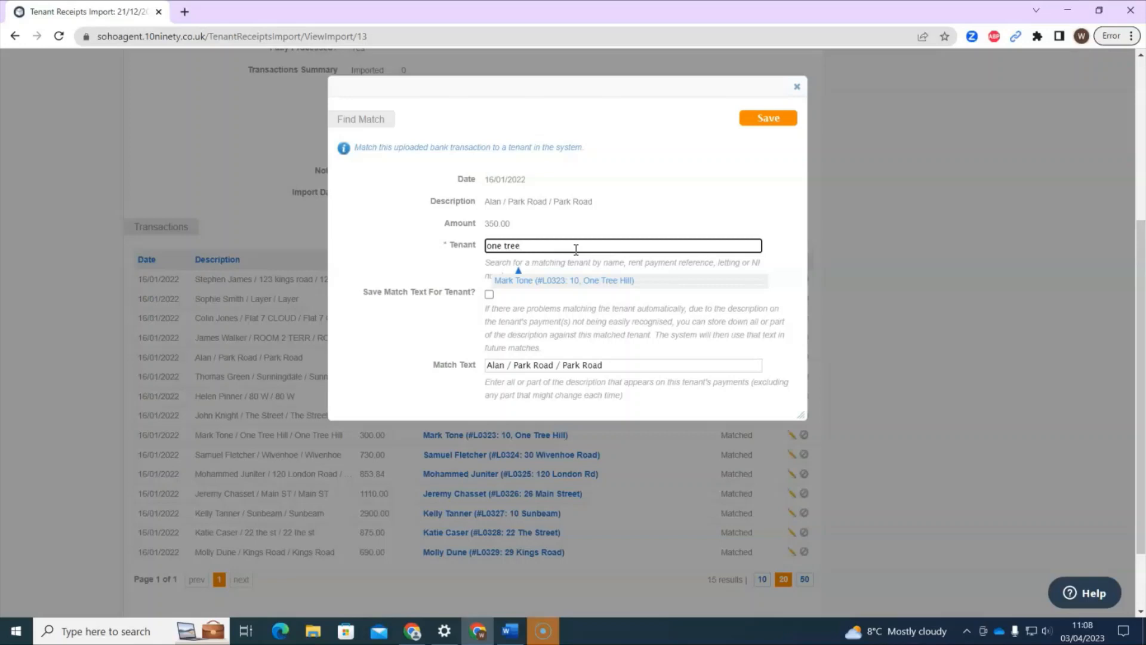
click(592, 287)
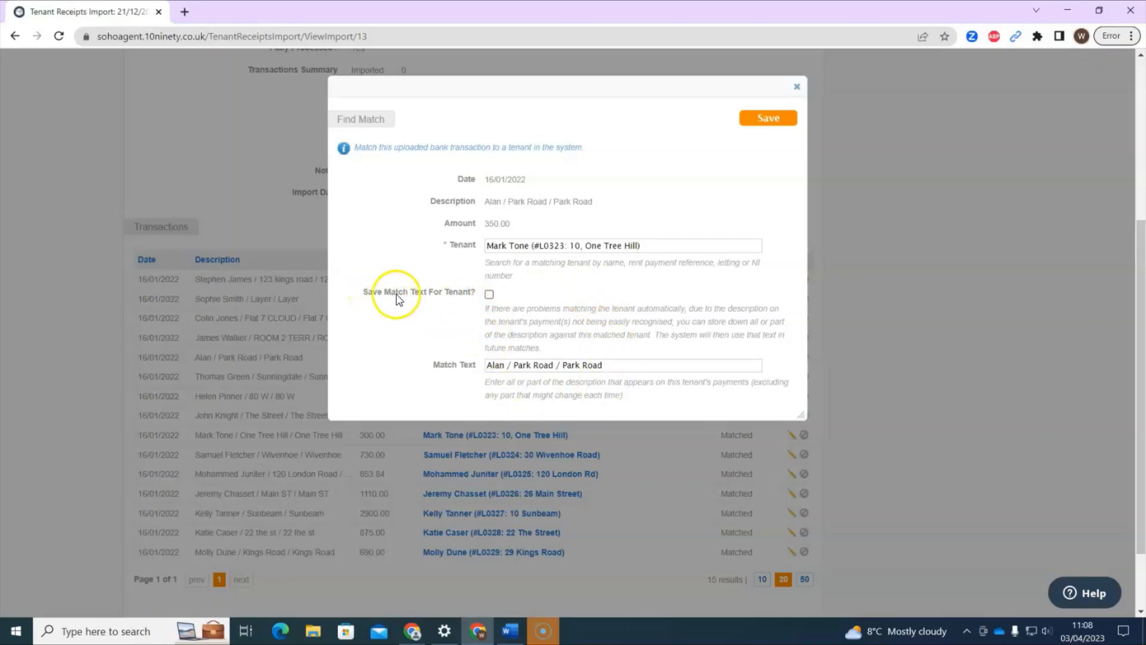
click(489, 294)
click(782, 120)
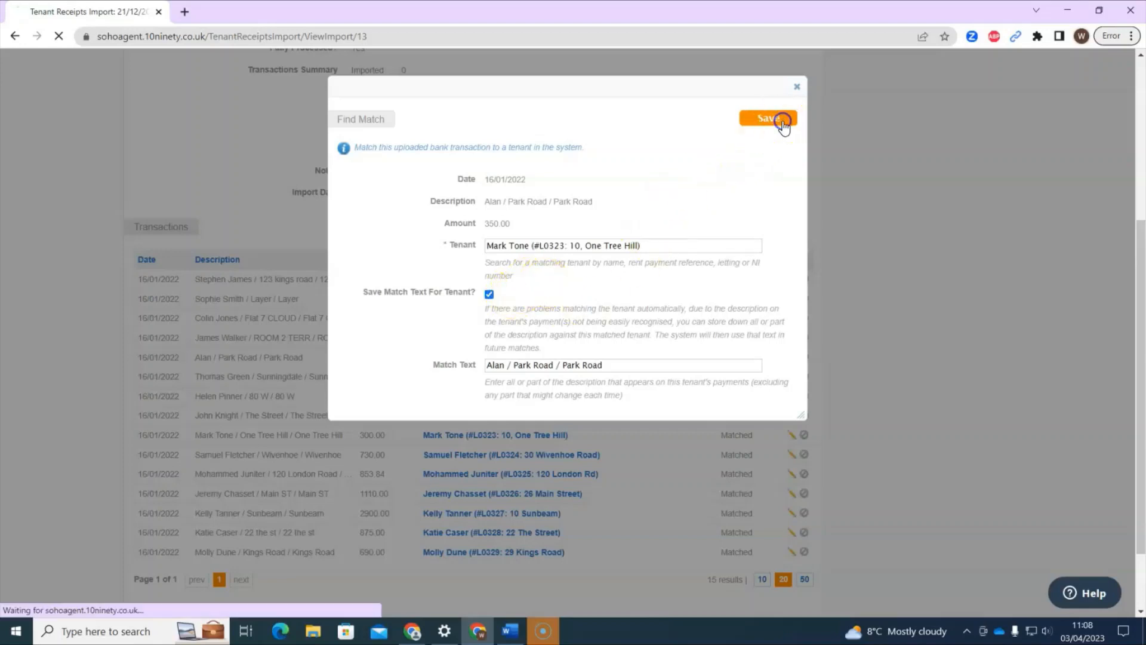
scroll(708, 328, down, 6)
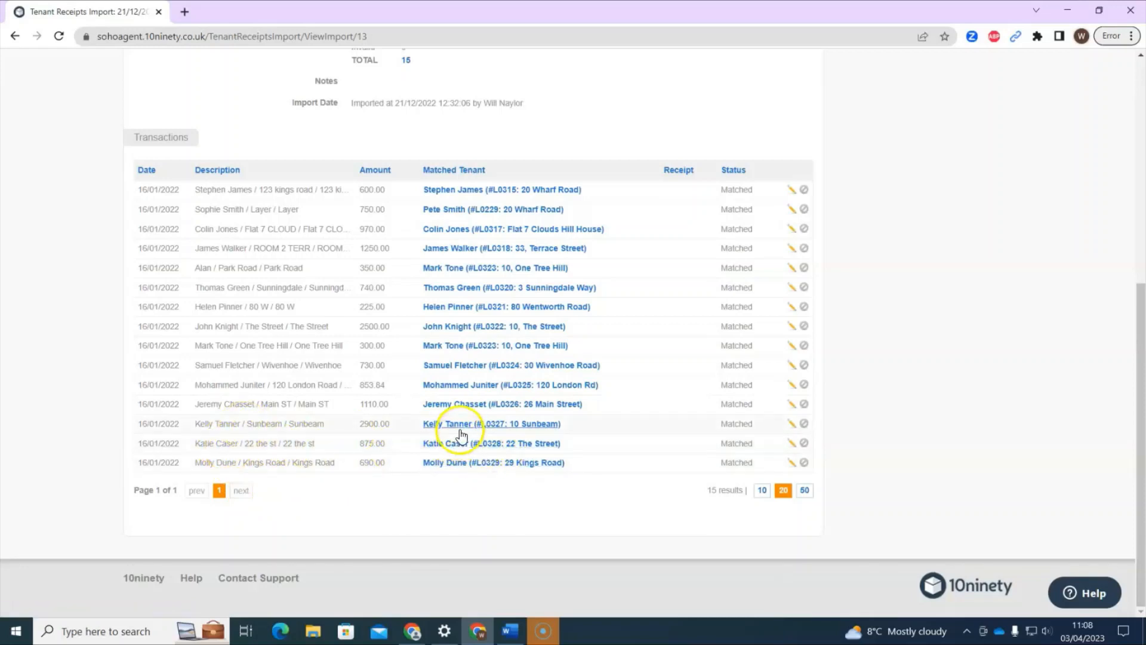
scroll(720, 460, up, 5)
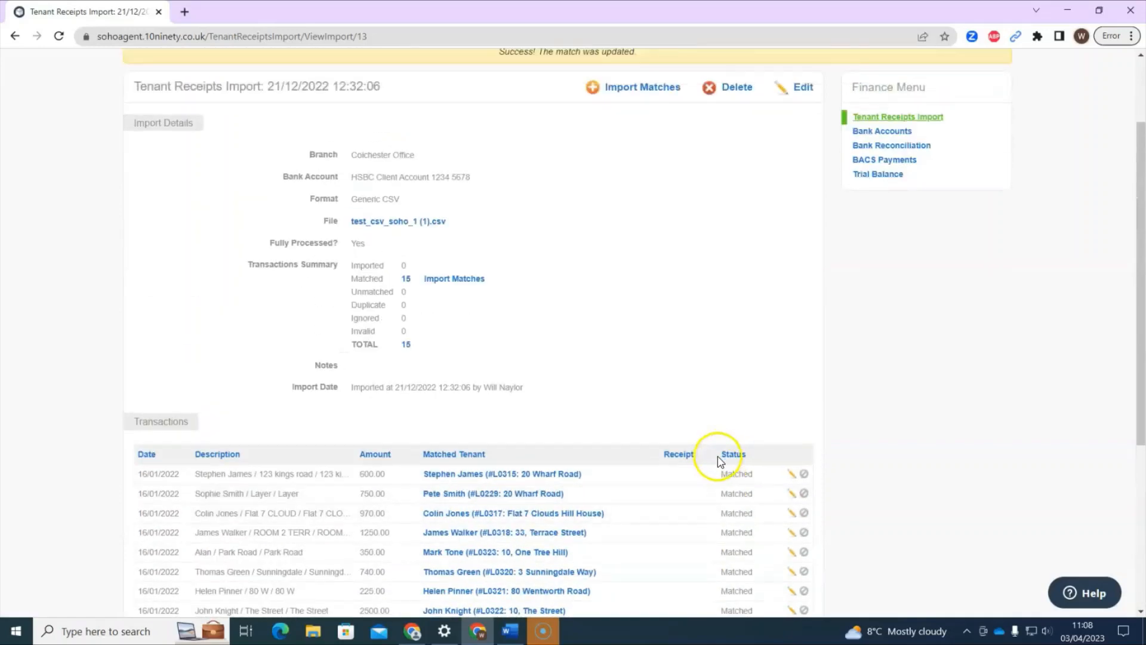
scroll(720, 460, up, 2)
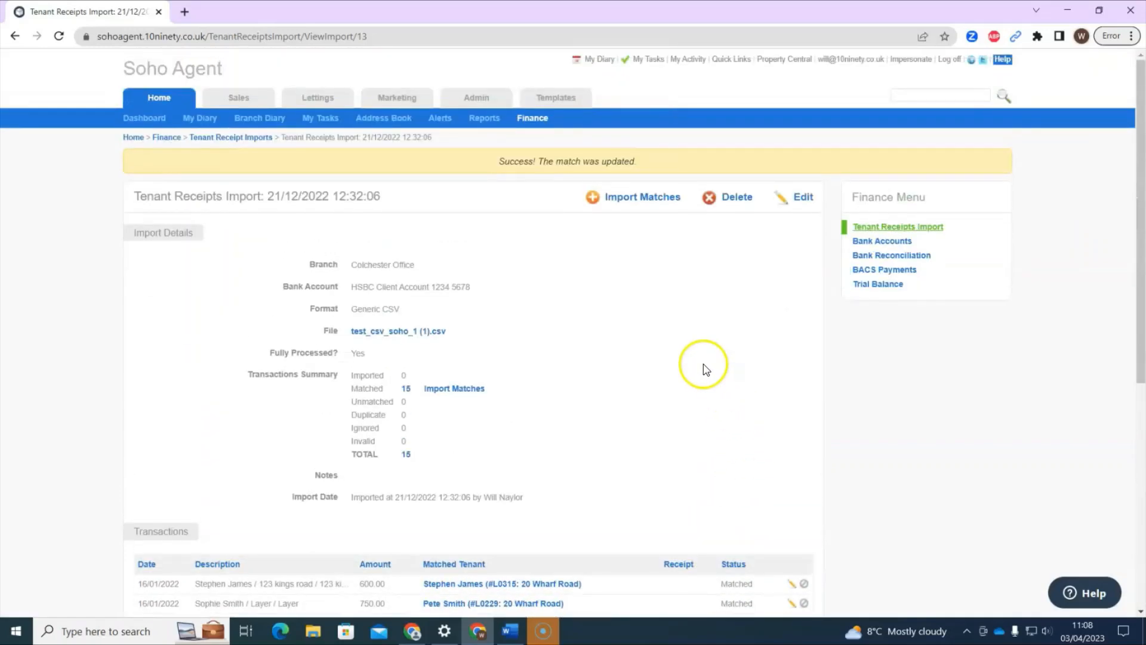
Import matches, excluding the six flagged rows (970.00, 1250.00, 740.00, 690.00 etc.), creating five receipts.
click(652, 205)
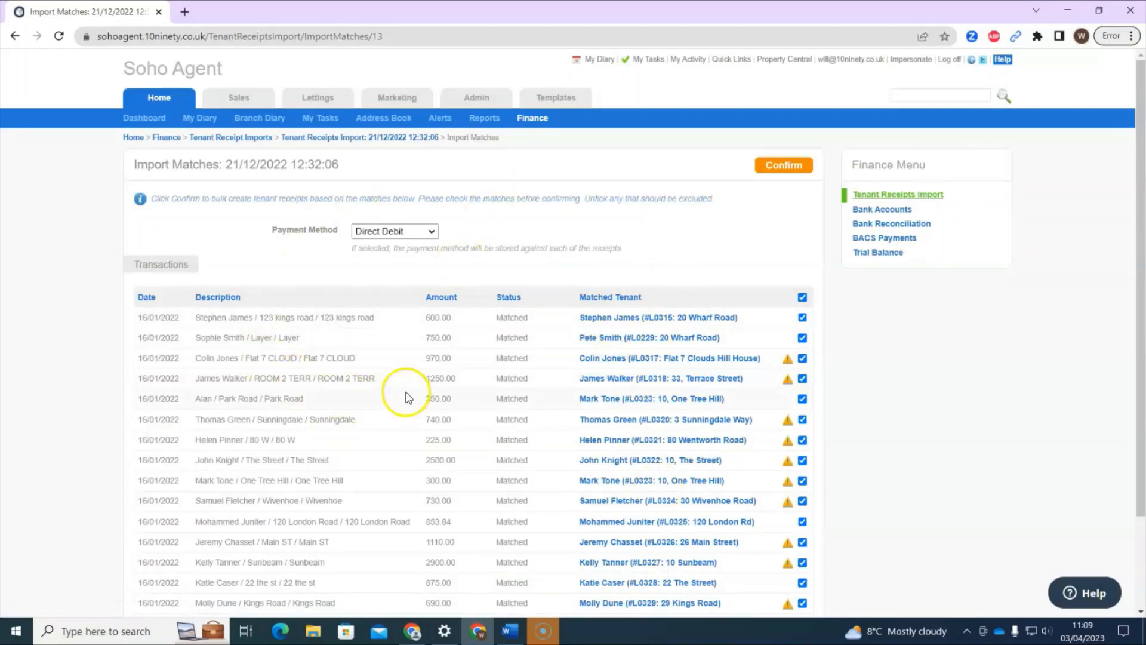
scroll(406, 396, down, 1)
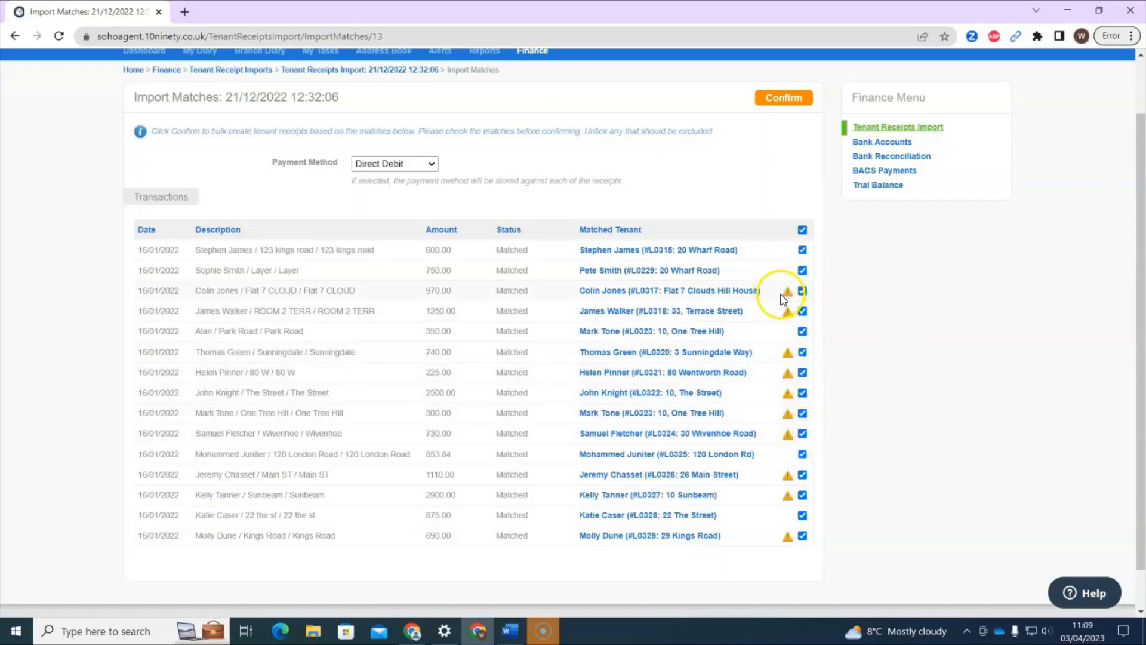
click(803, 291)
click(803, 311)
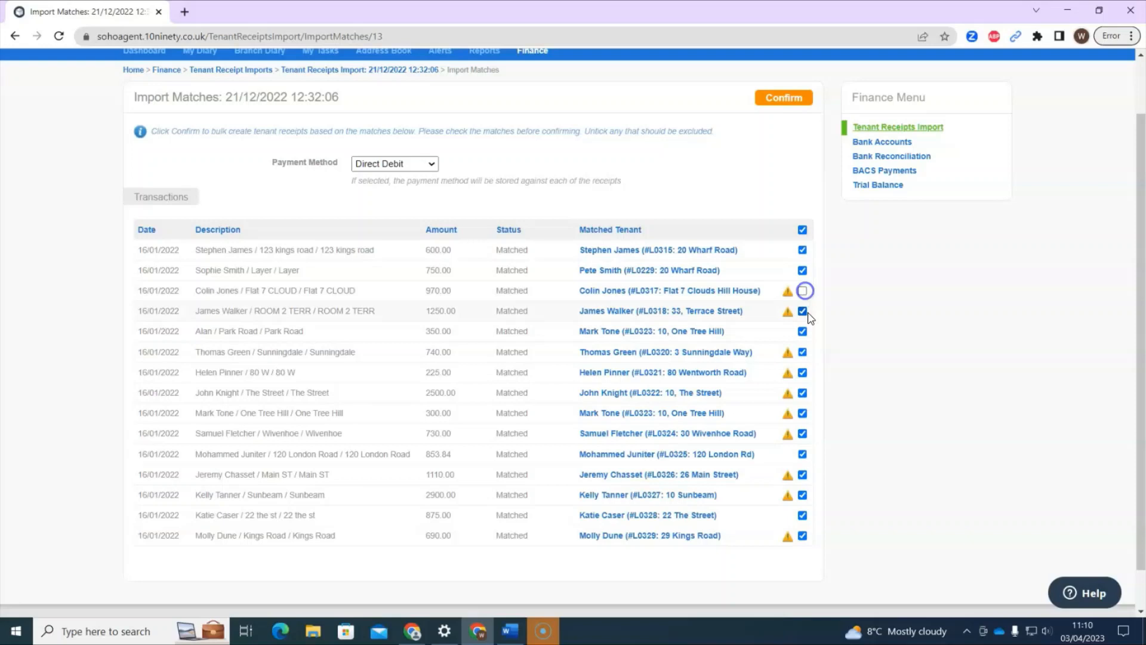
click(804, 352)
click(802, 433)
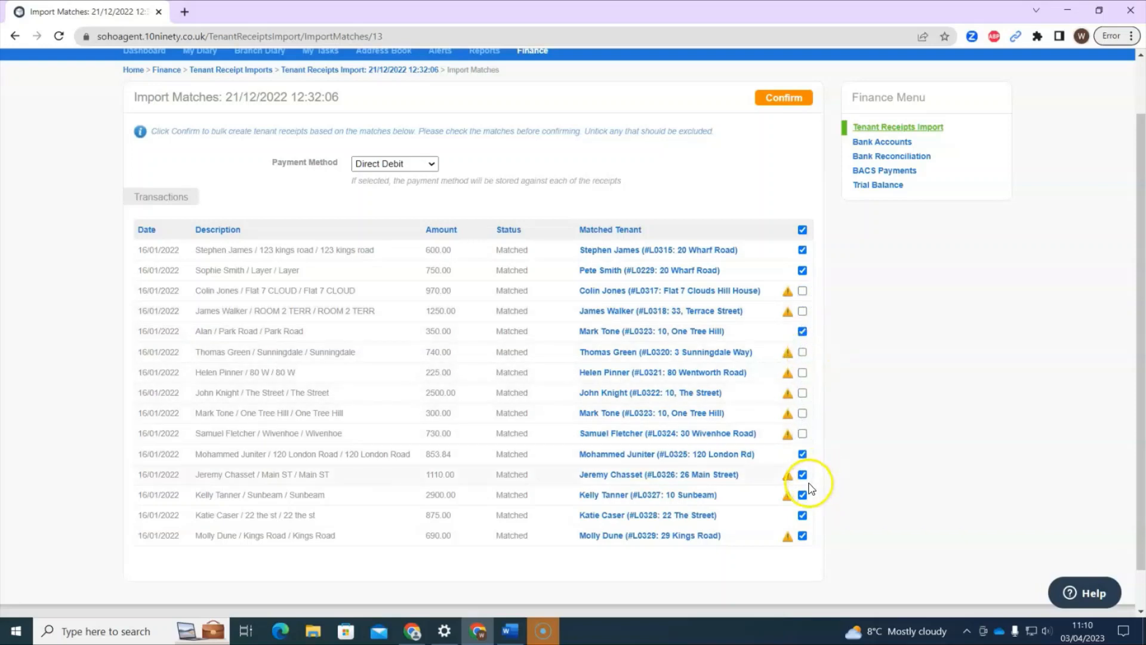
click(803, 475)
click(802, 535)
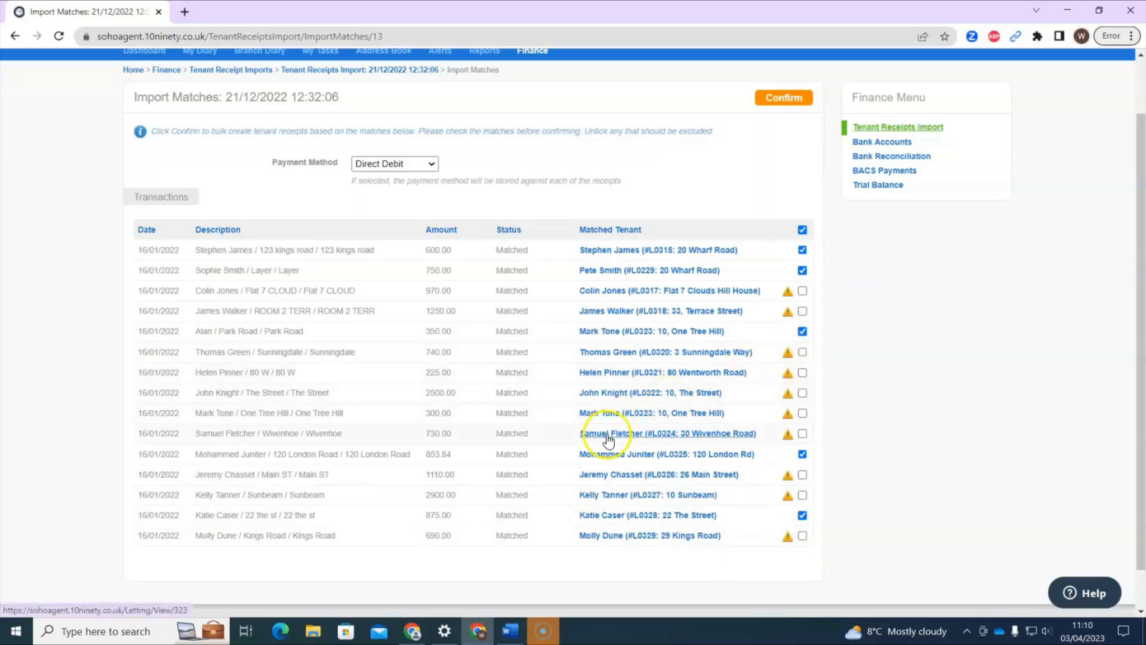
click(786, 98)
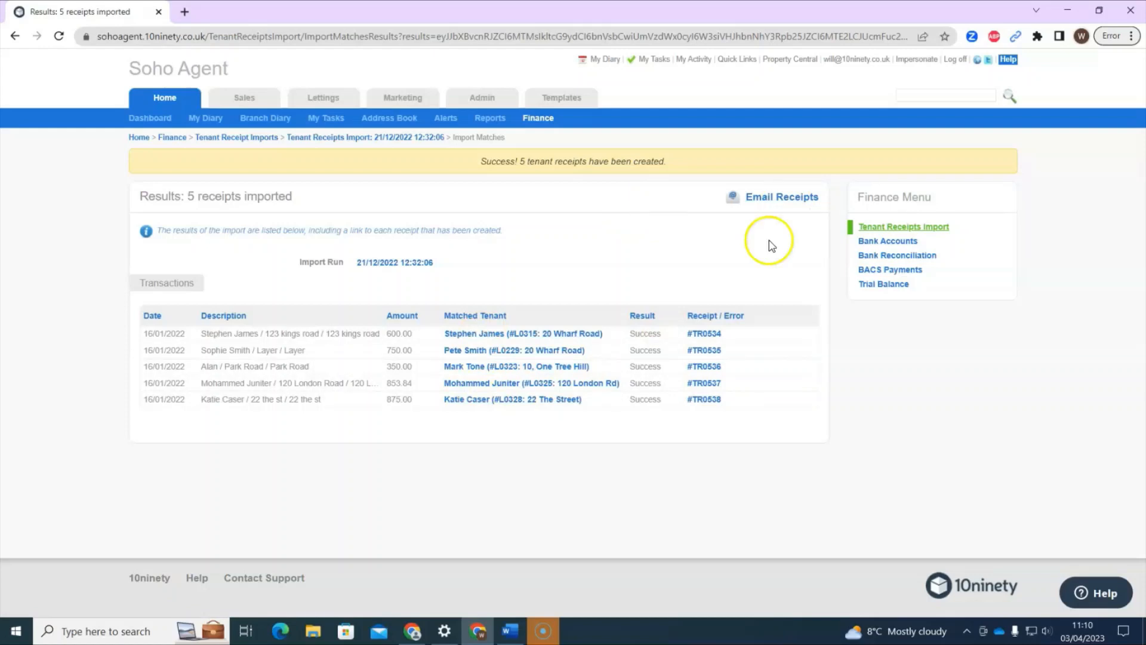
click(659, 281)
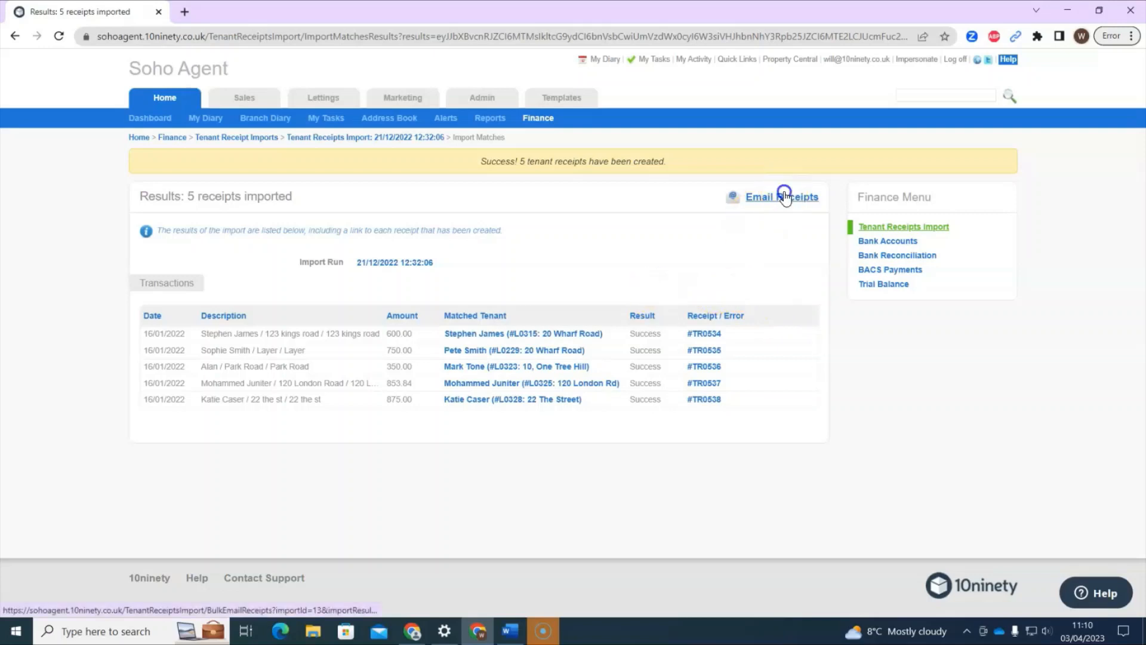
Bulk-email the five imported receipts to their tenants after checking the recipient list.
click(778, 199)
click(503, 193)
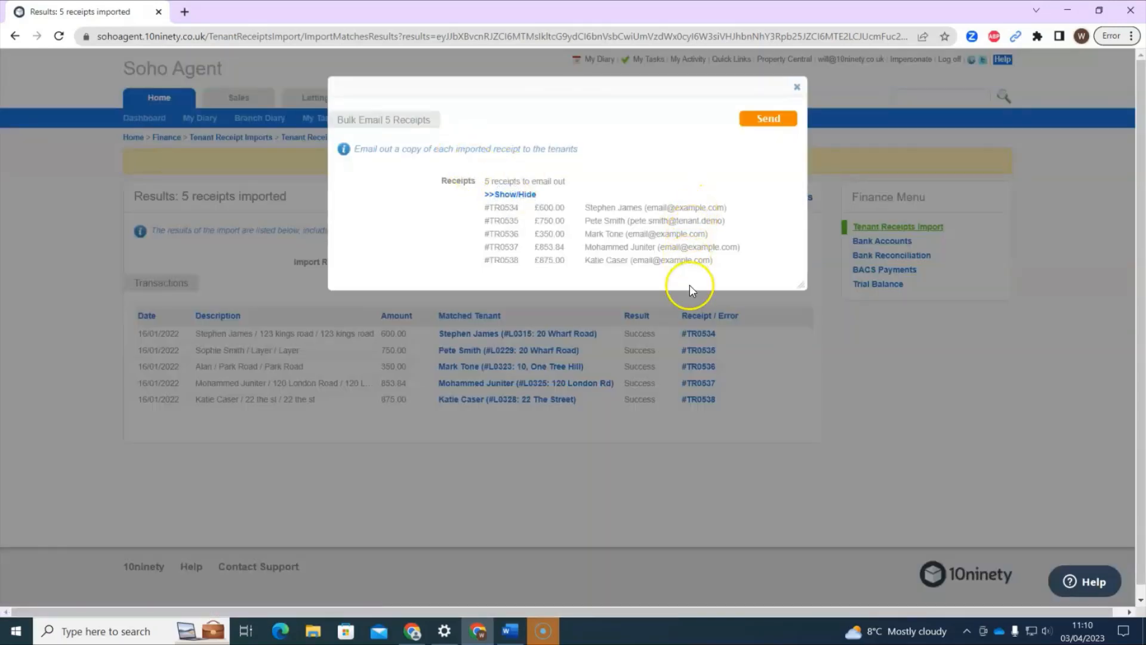
click(784, 118)
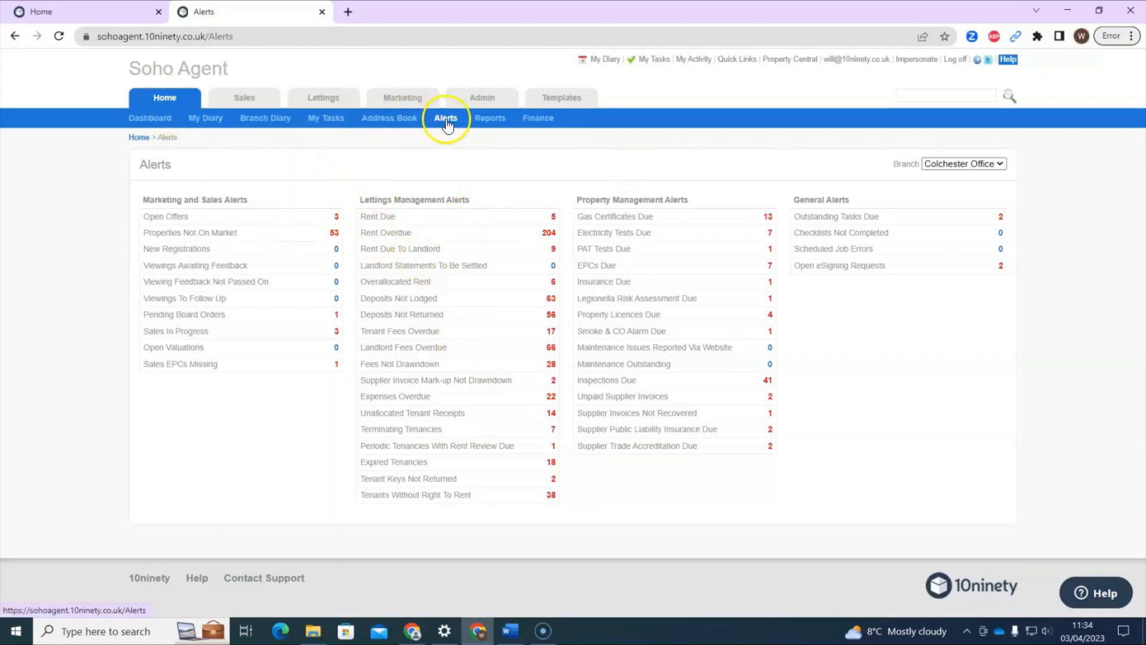
Open the 9 Rent Due To Landlord lettings under Lettings Management Alerts.
click(361, 250)
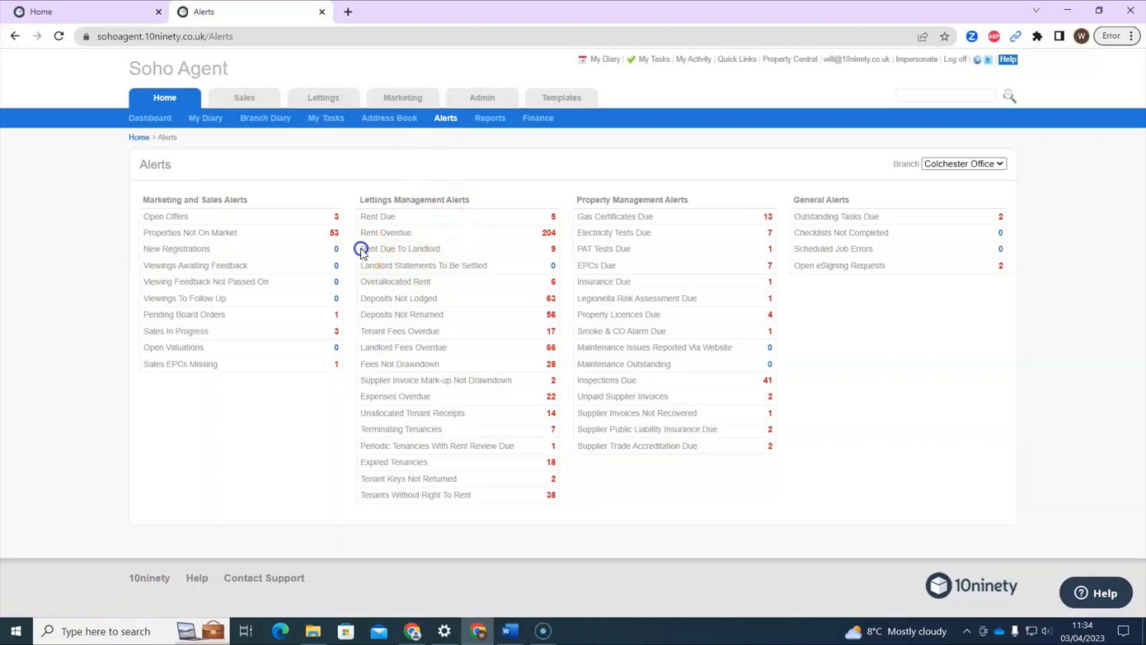
drag(361, 250, 461, 247)
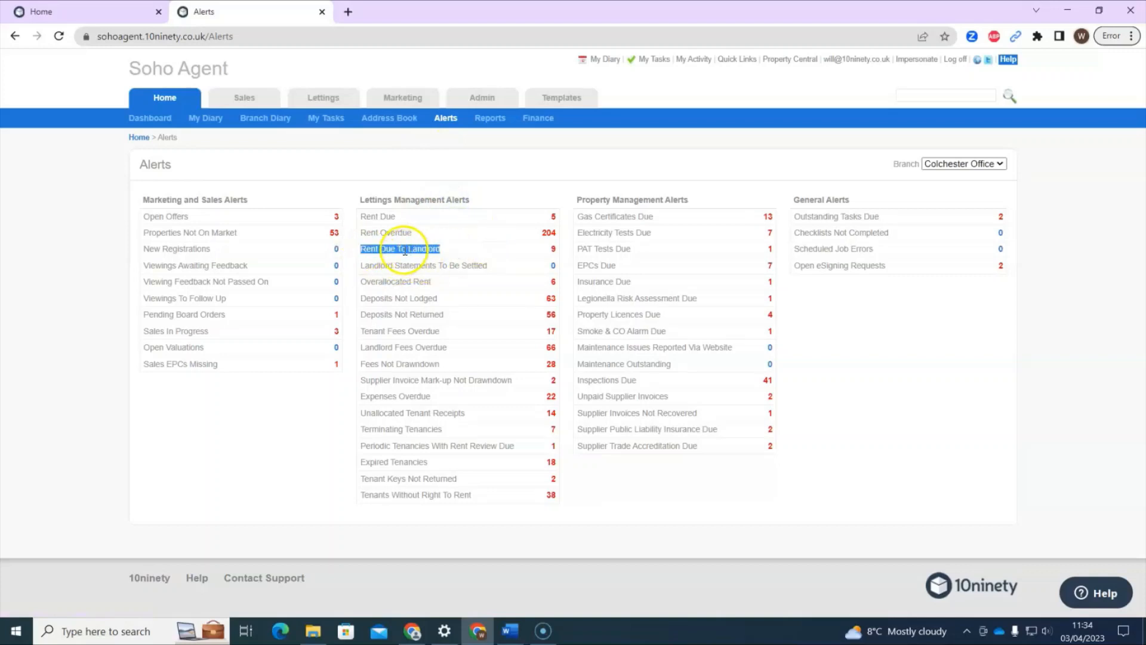
click(461, 250)
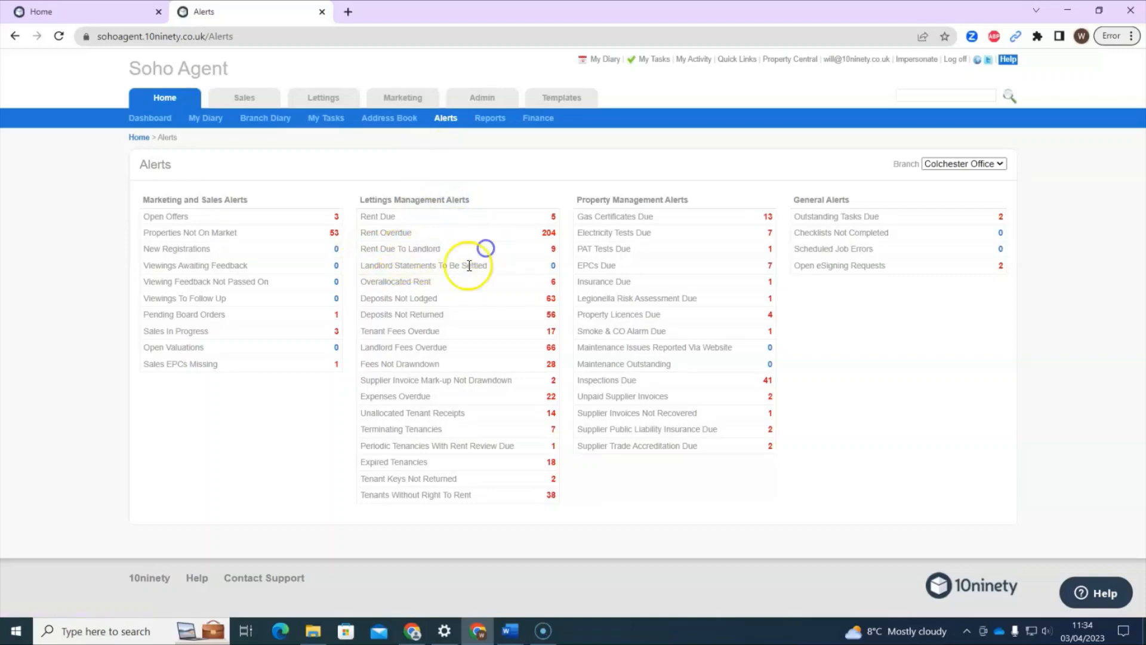
click(555, 251)
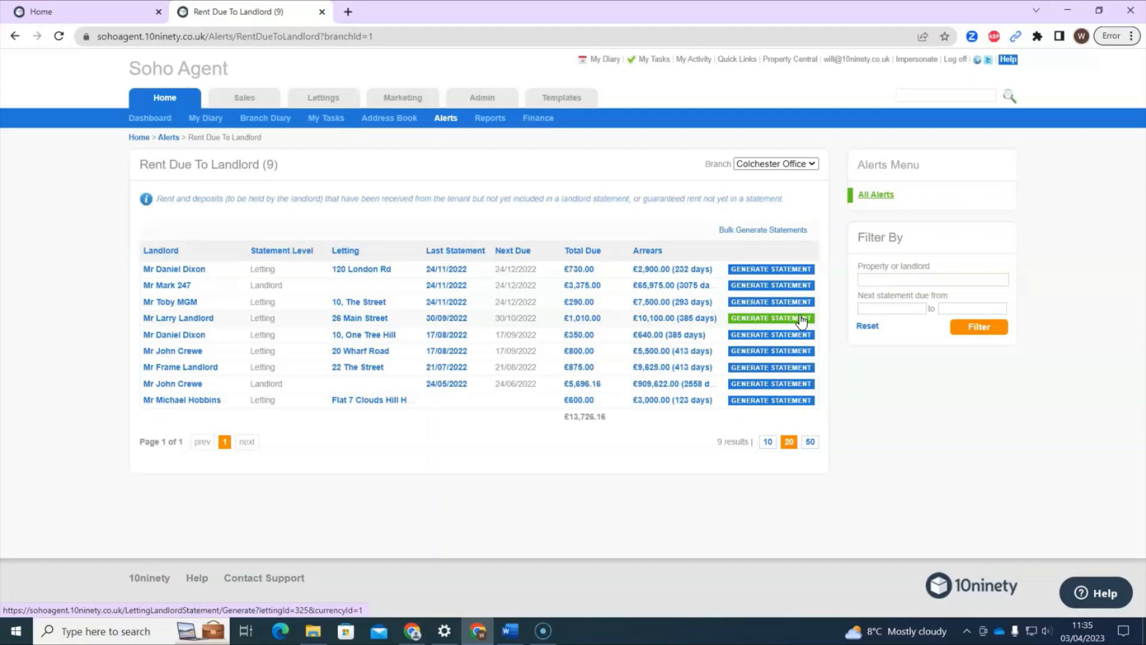
Bulk generate statements dated 03/04/2023 to preview all nine landlords' new balances.
click(757, 233)
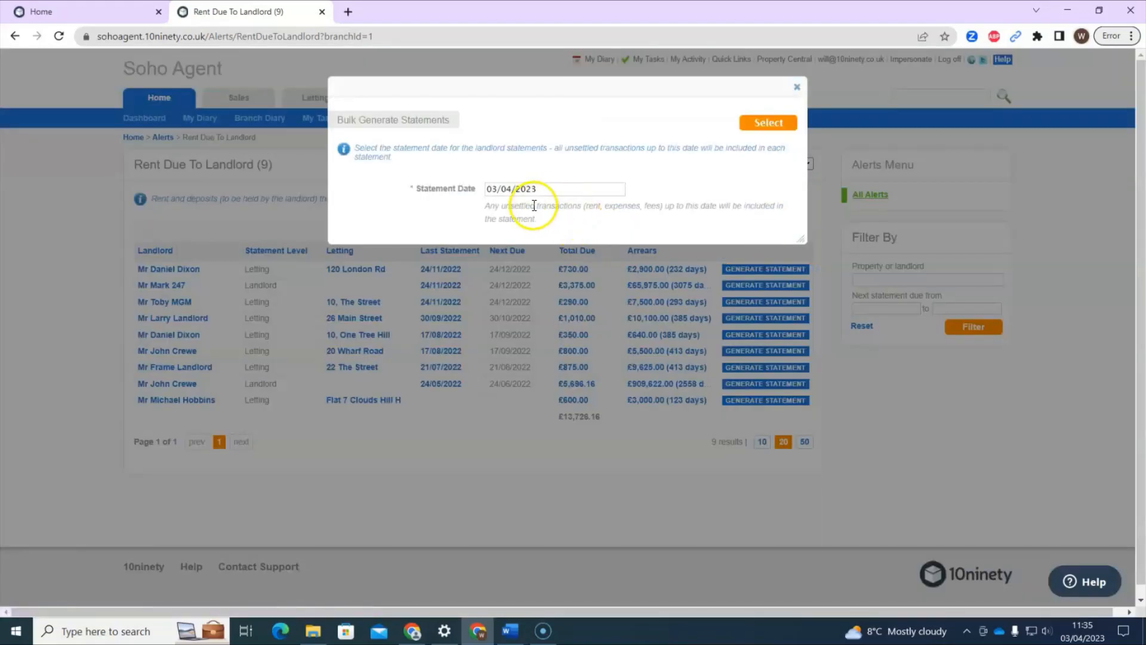
click(754, 123)
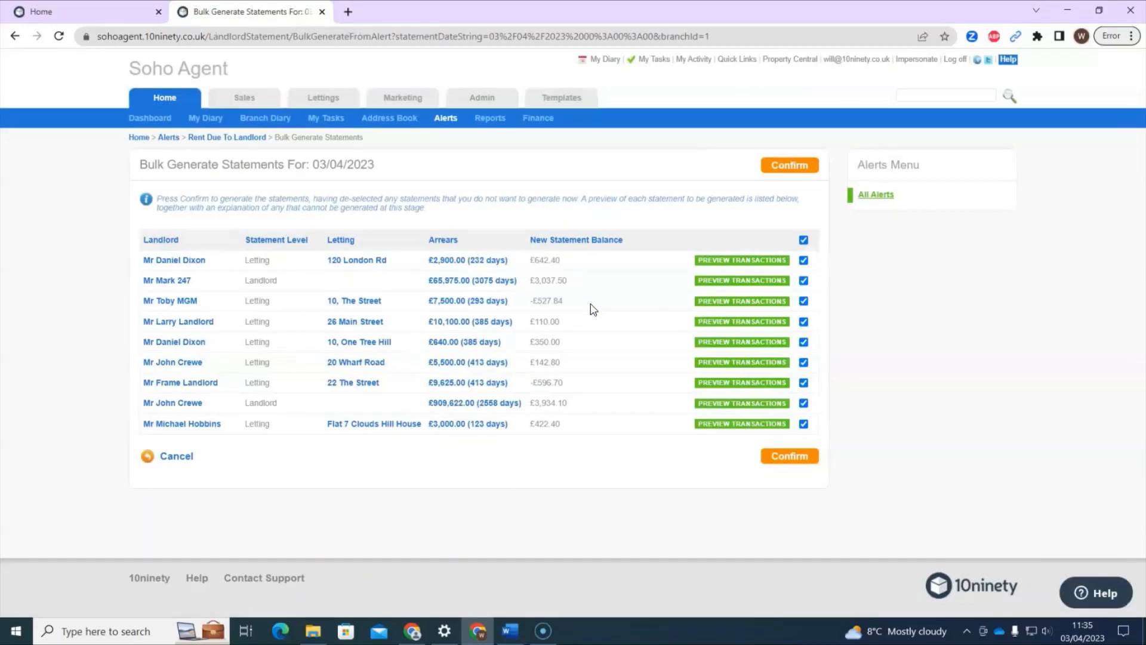
click(584, 312)
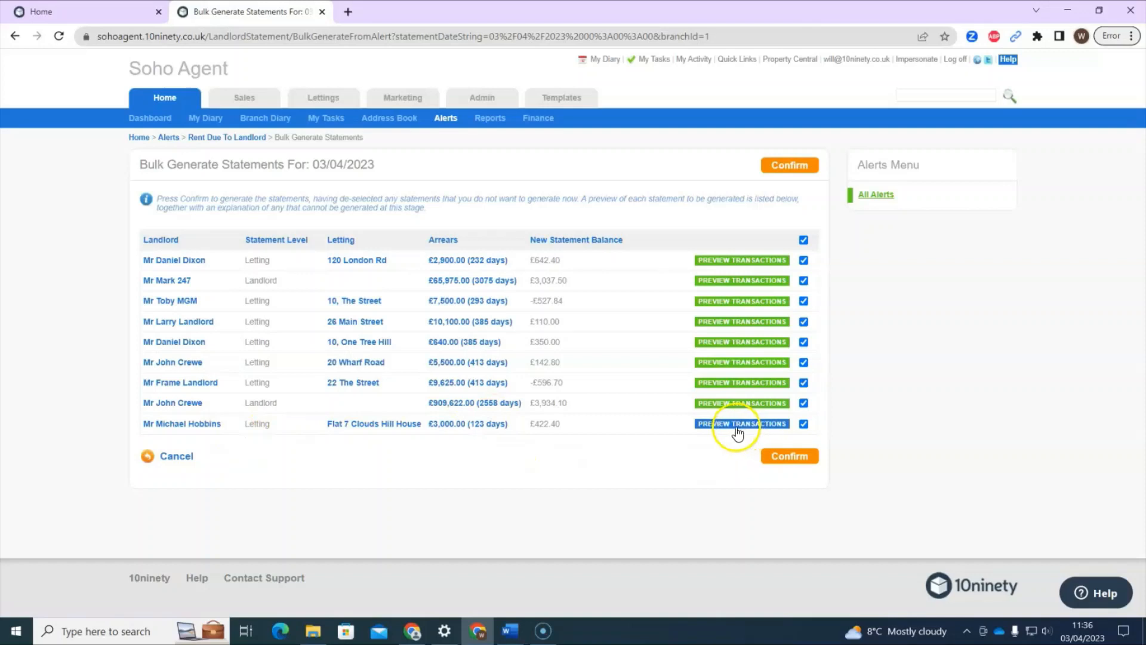
click(738, 423)
scroll(724, 459, down, 2)
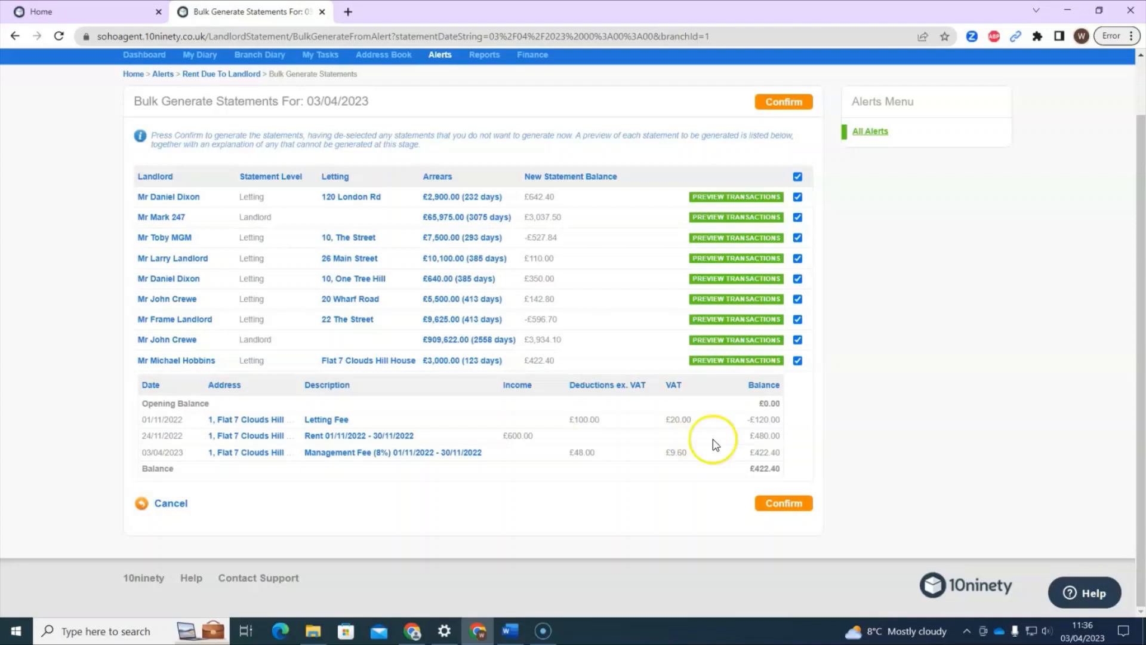
click(761, 360)
click(751, 425)
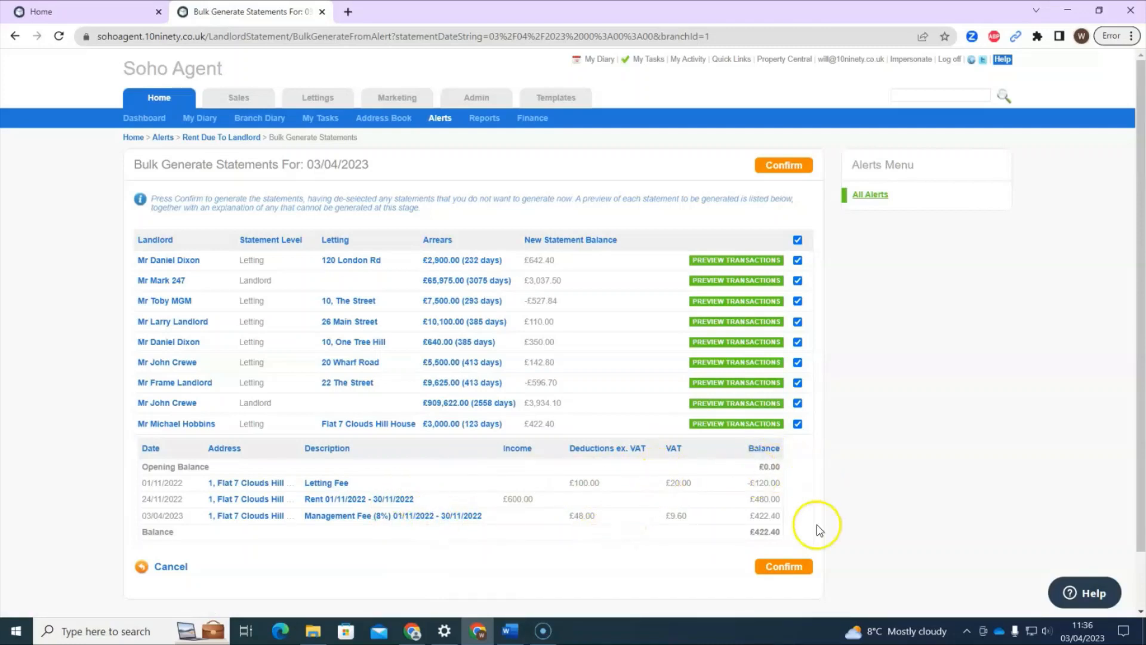
click(735, 425)
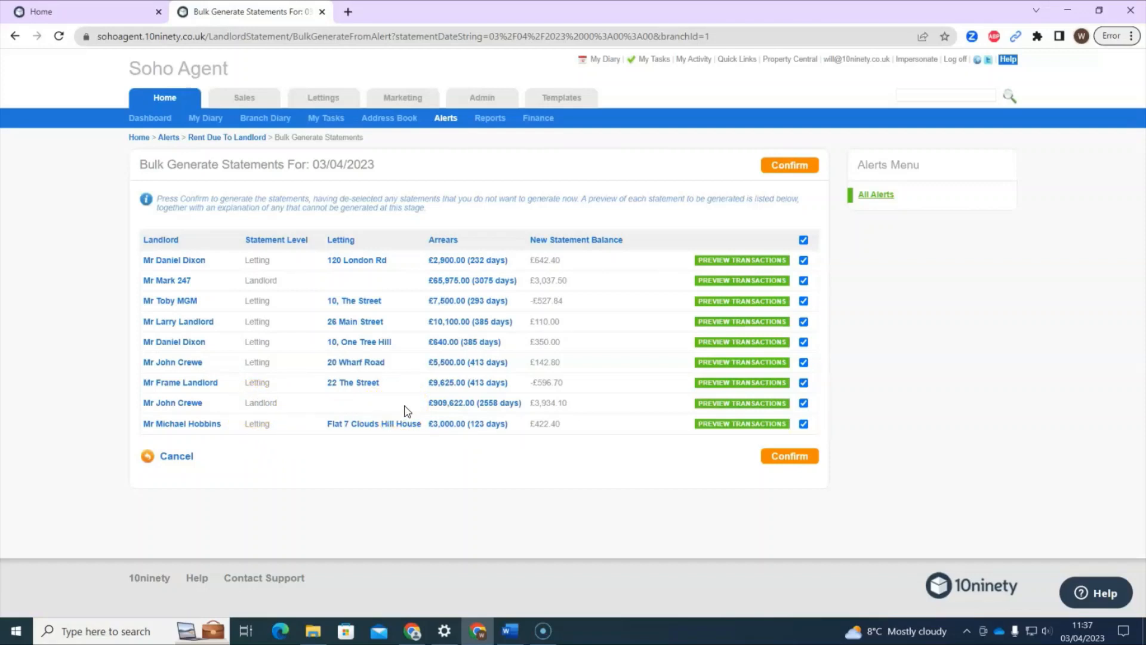
click(714, 406)
scroll(414, 430, down, 2)
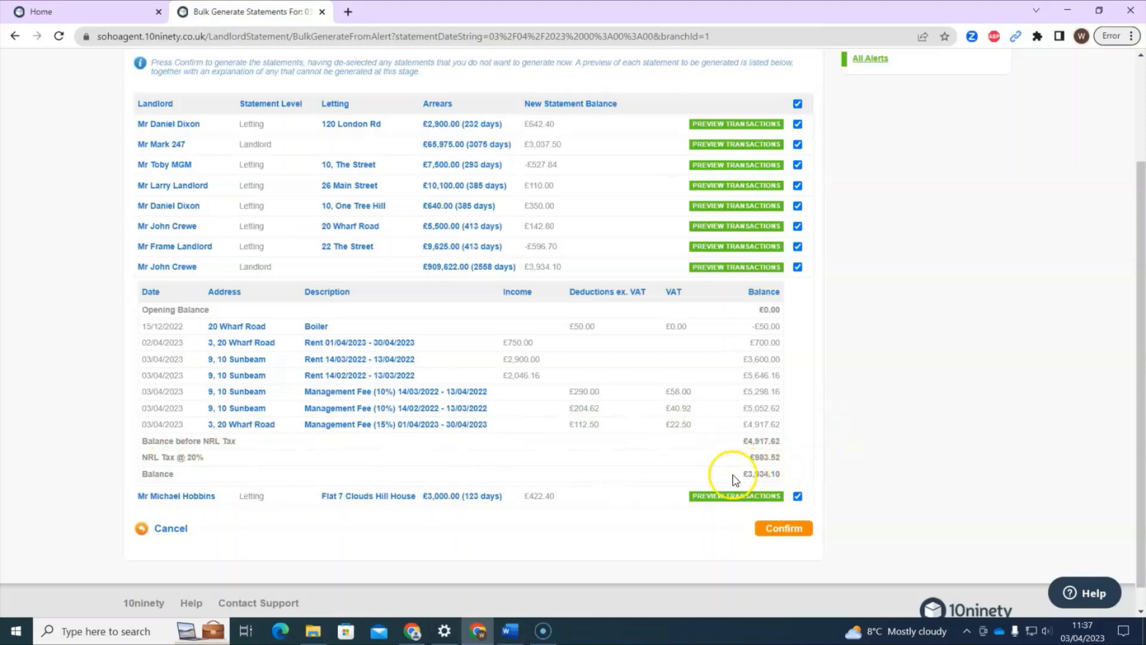
click(716, 267)
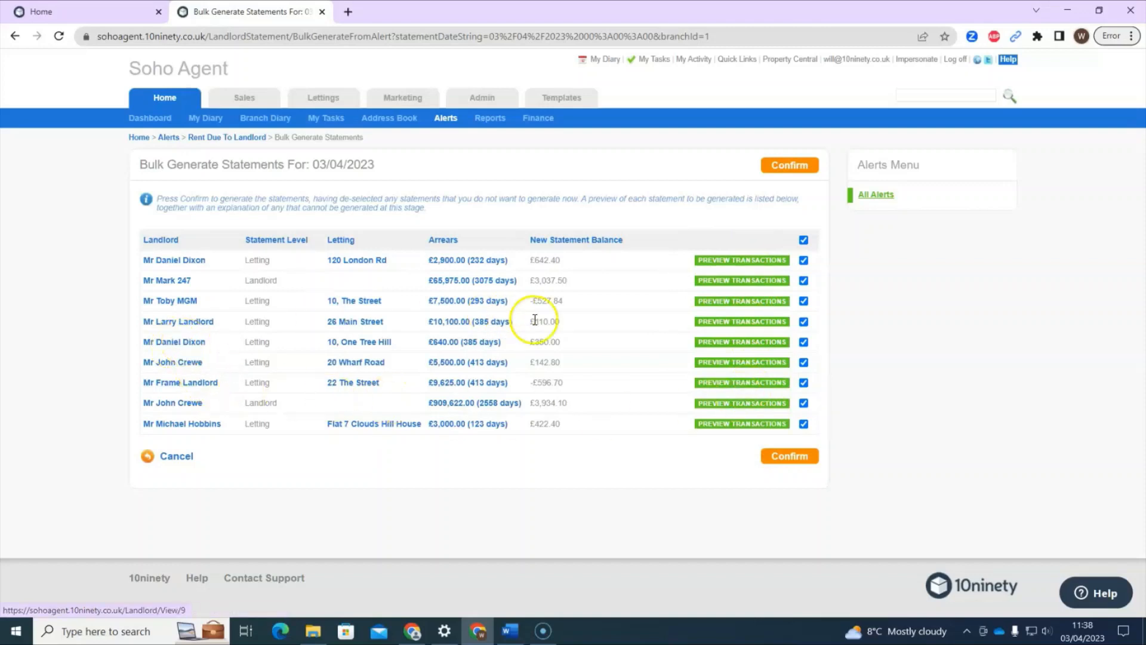
click(737, 347)
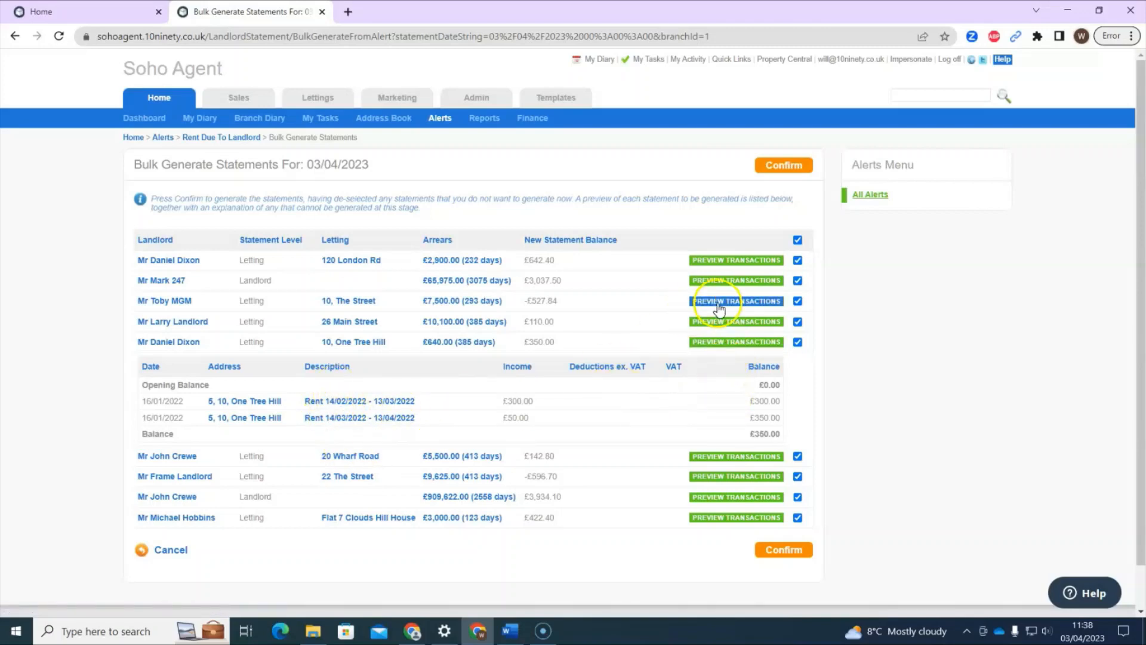
click(724, 342)
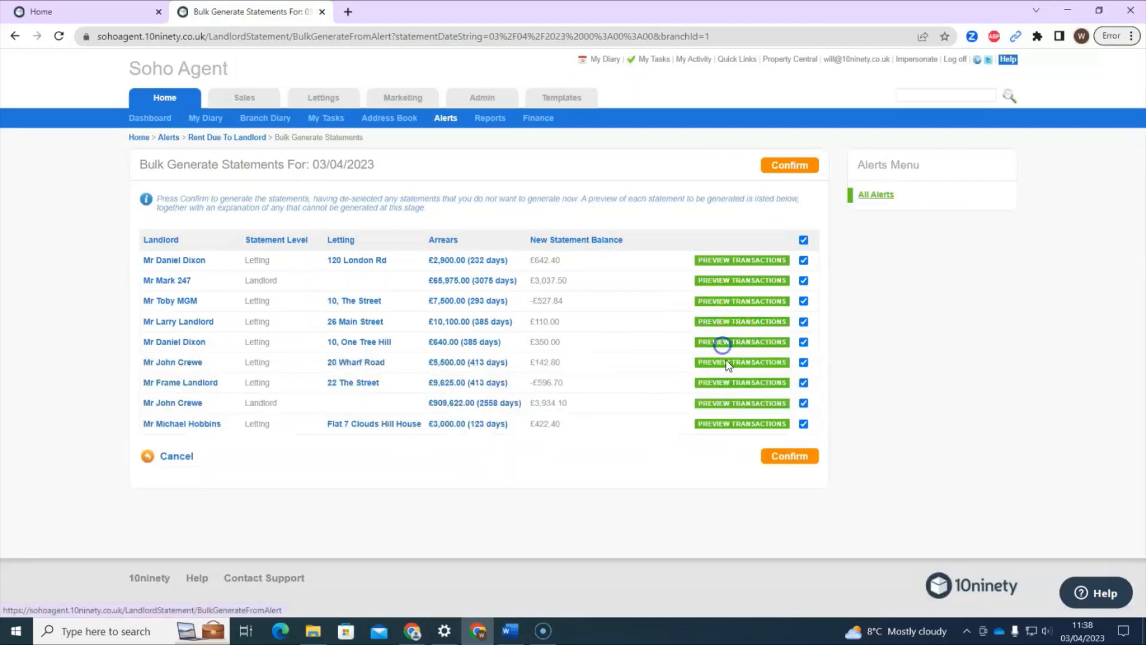
click(806, 344)
click(783, 460)
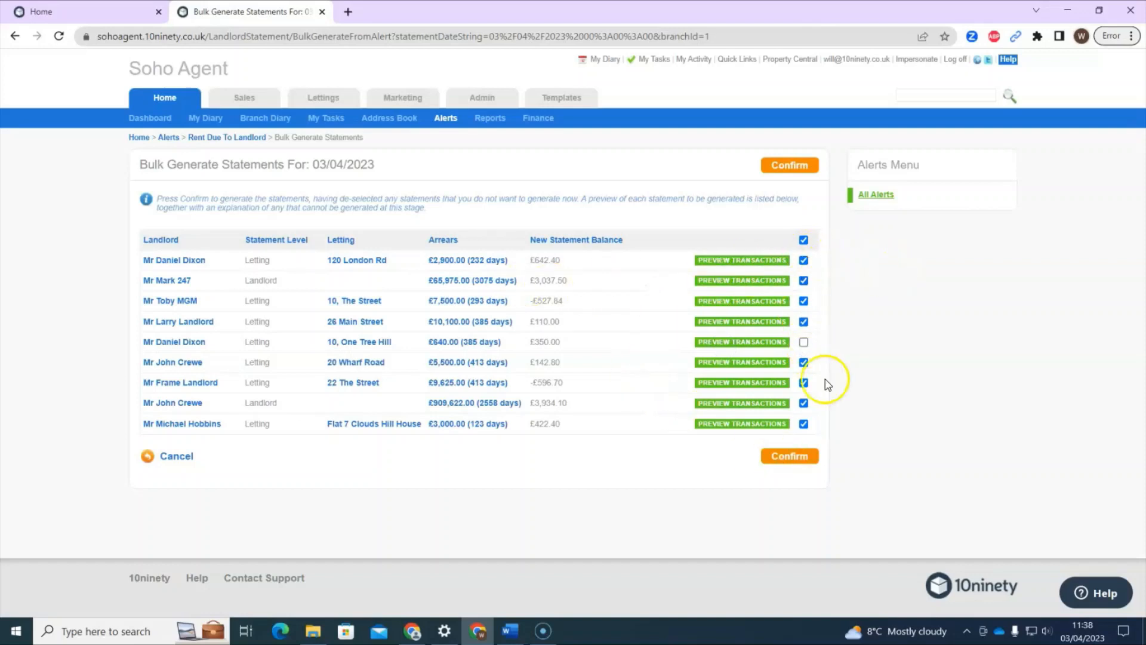
click(789, 165)
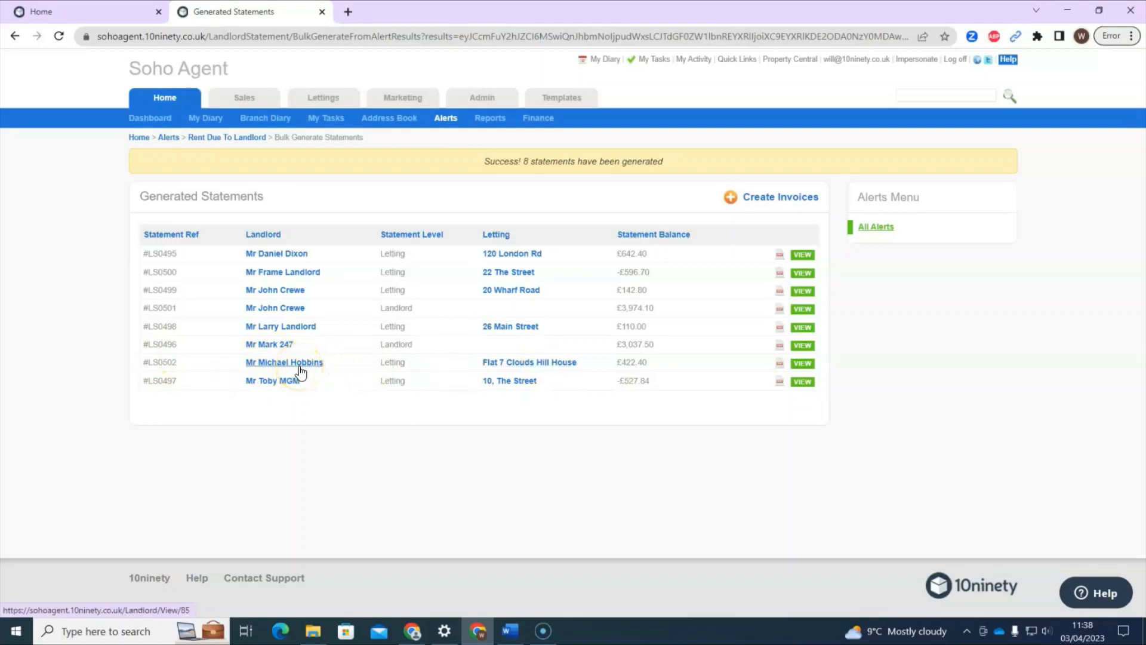
click(784, 365)
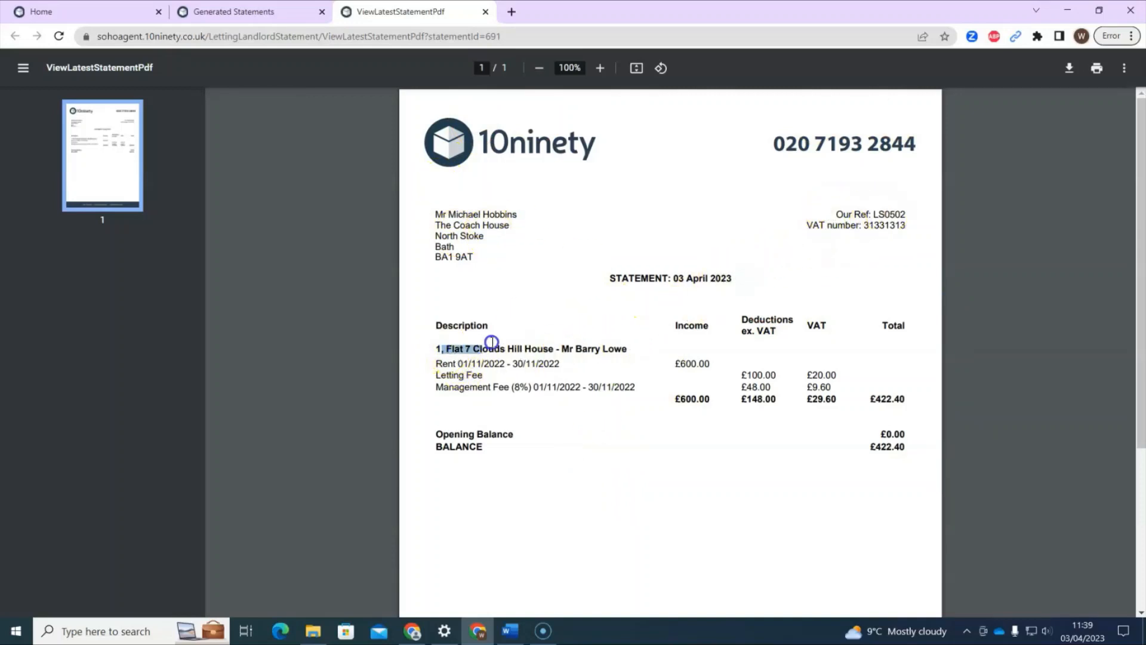
click(576, 348)
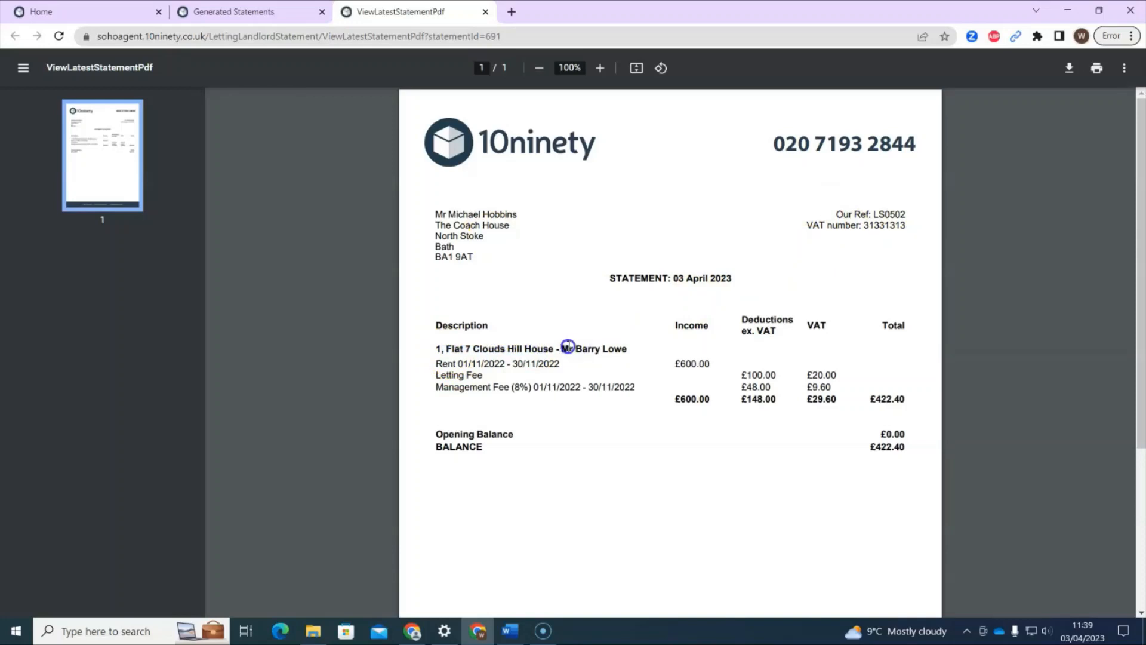
click(639, 350)
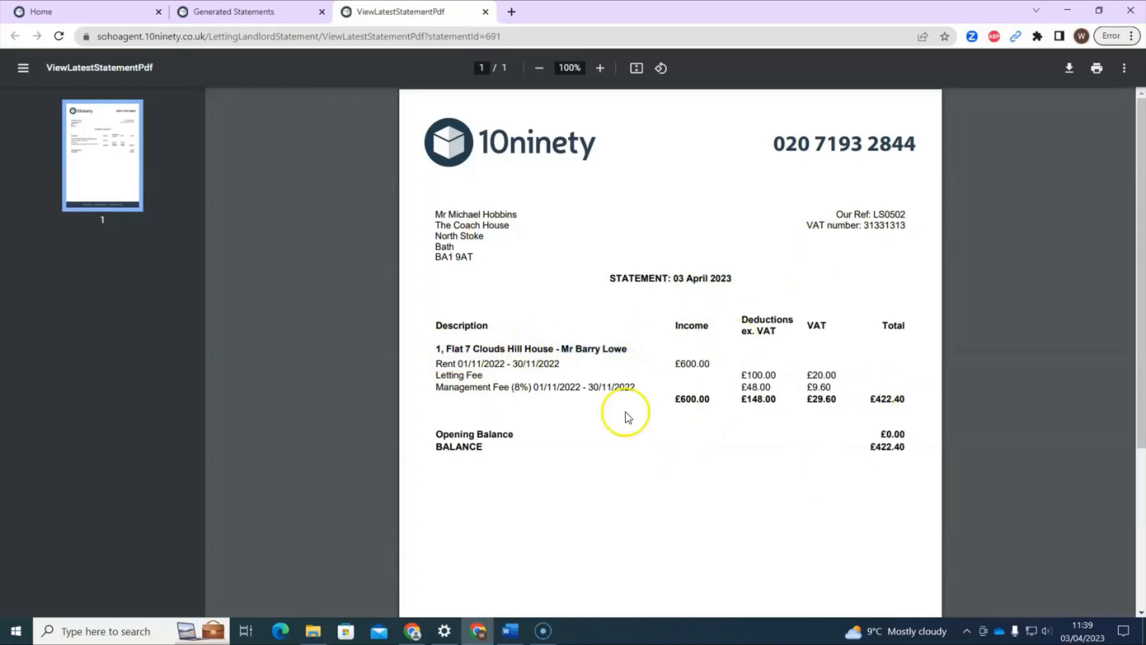
scroll(665, 429, down, 3)
scroll(661, 430, up, 3)
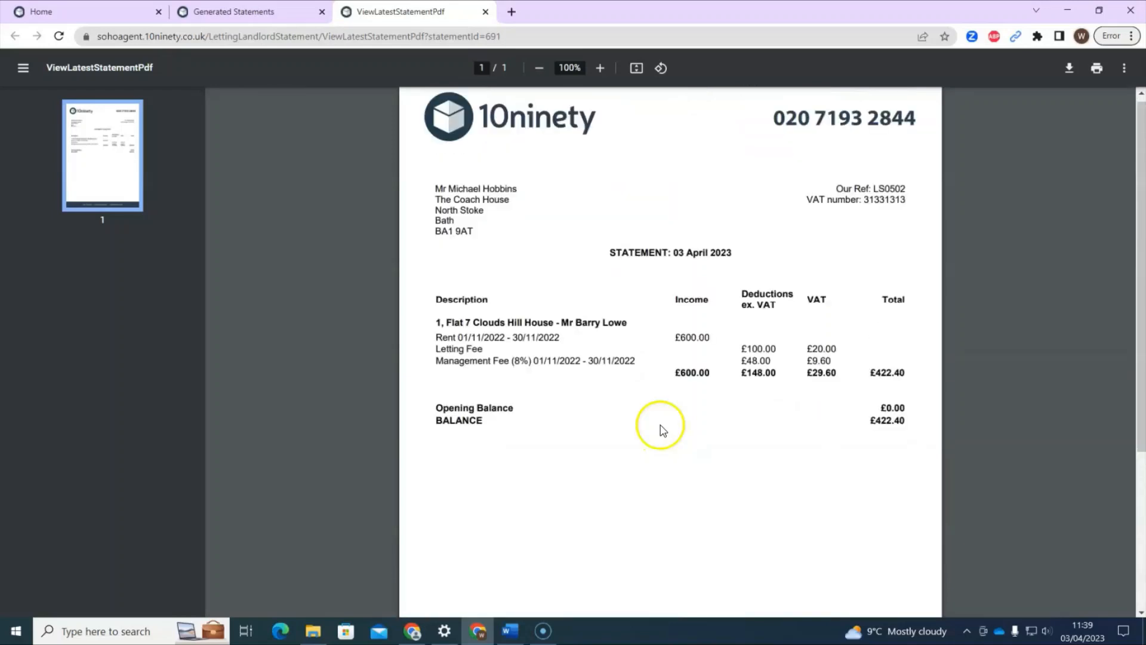
click(485, 11)
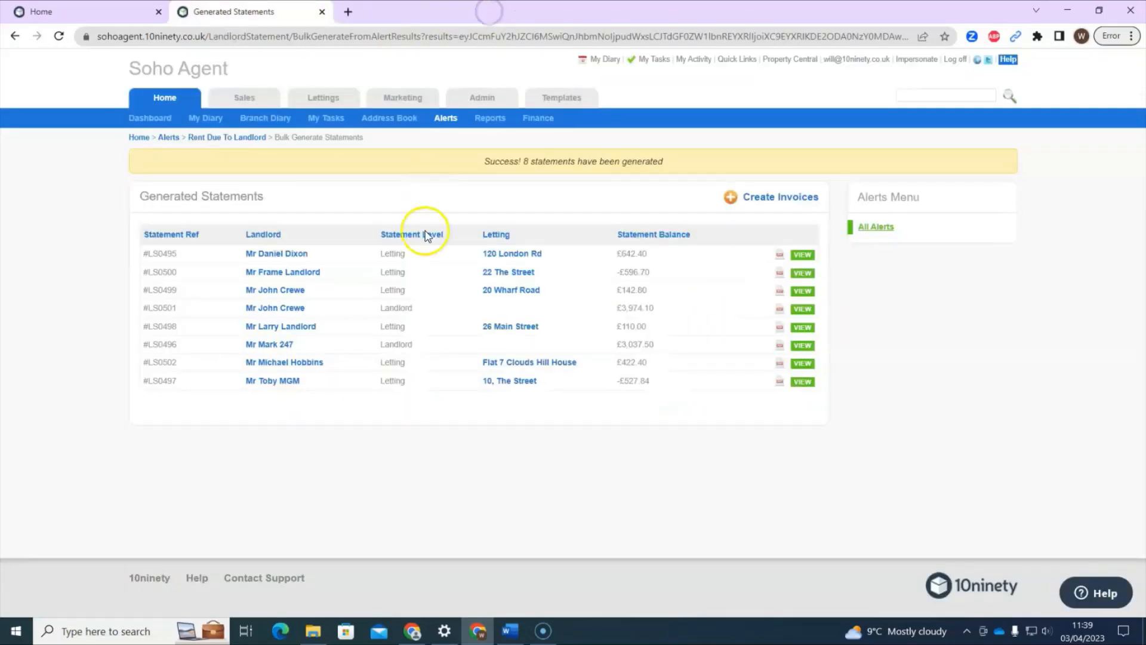
From Alerts, open the 8 Landlord Statements To Be Settled in the bulk settle form.
click(448, 121)
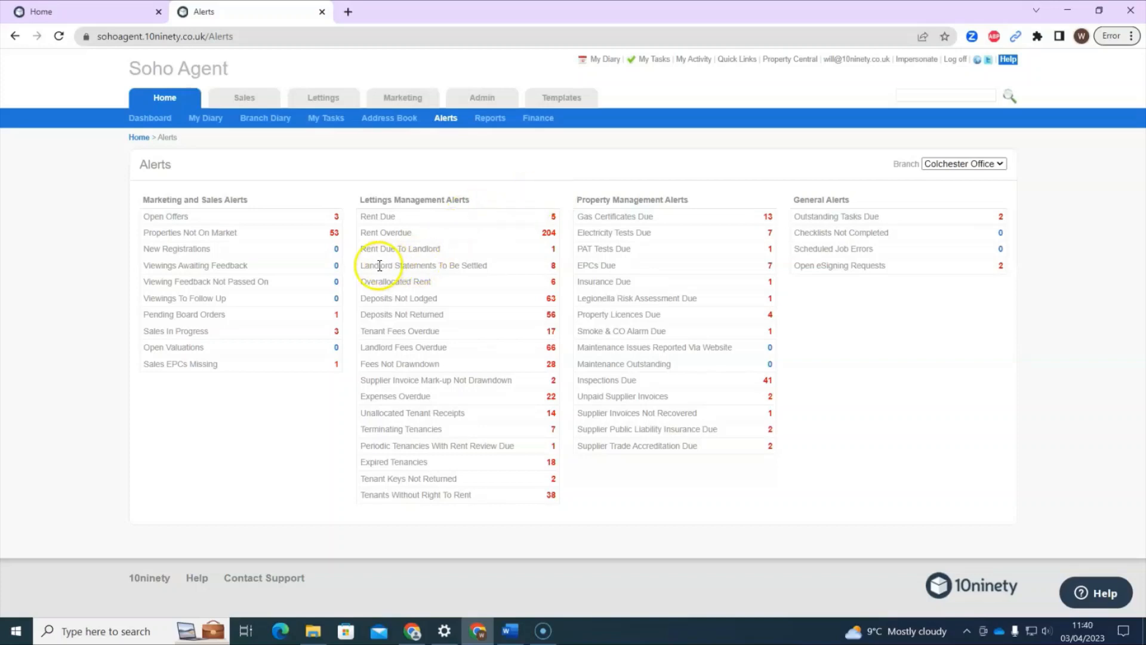
click(551, 265)
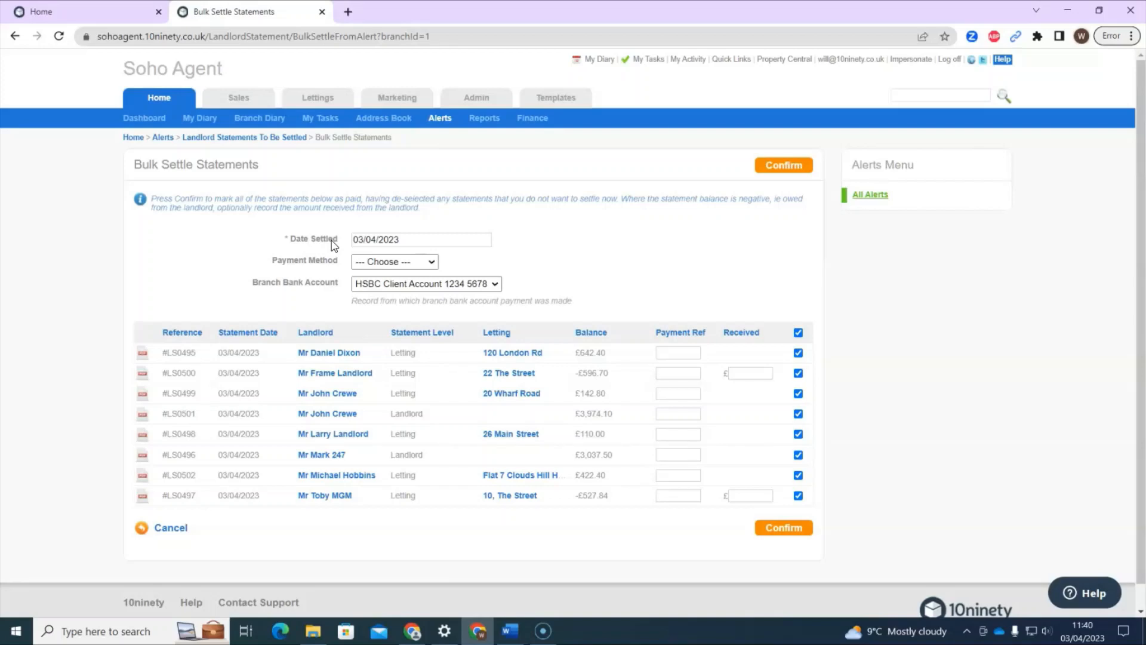
click(375, 234)
click(365, 262)
click(382, 285)
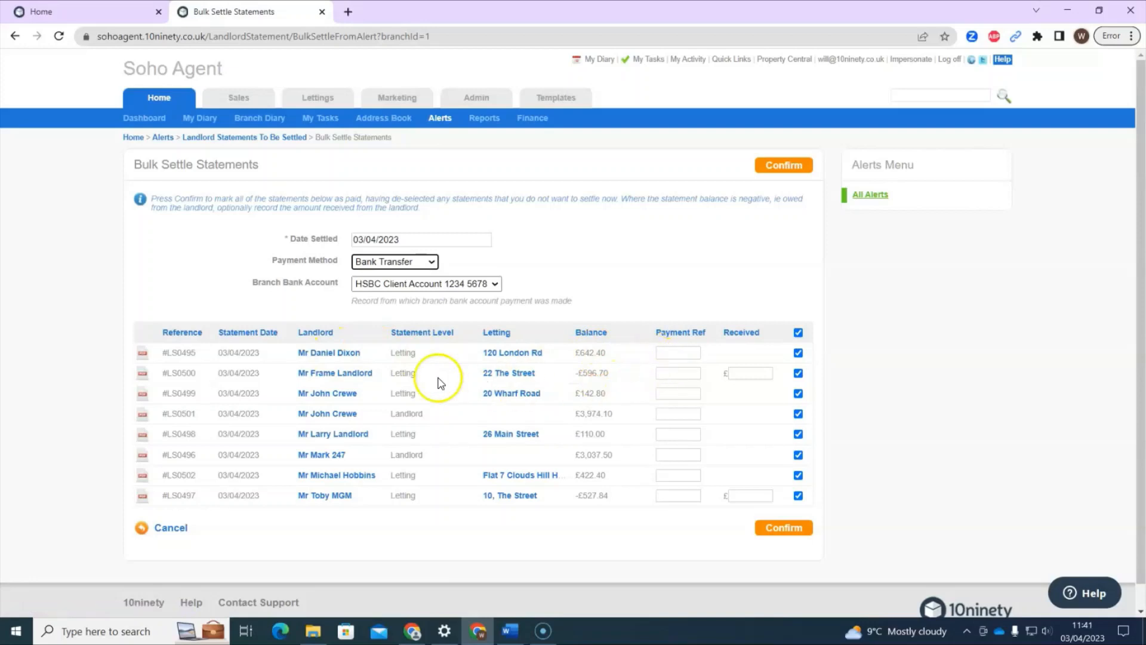
drag(618, 380, 566, 378)
click(603, 377)
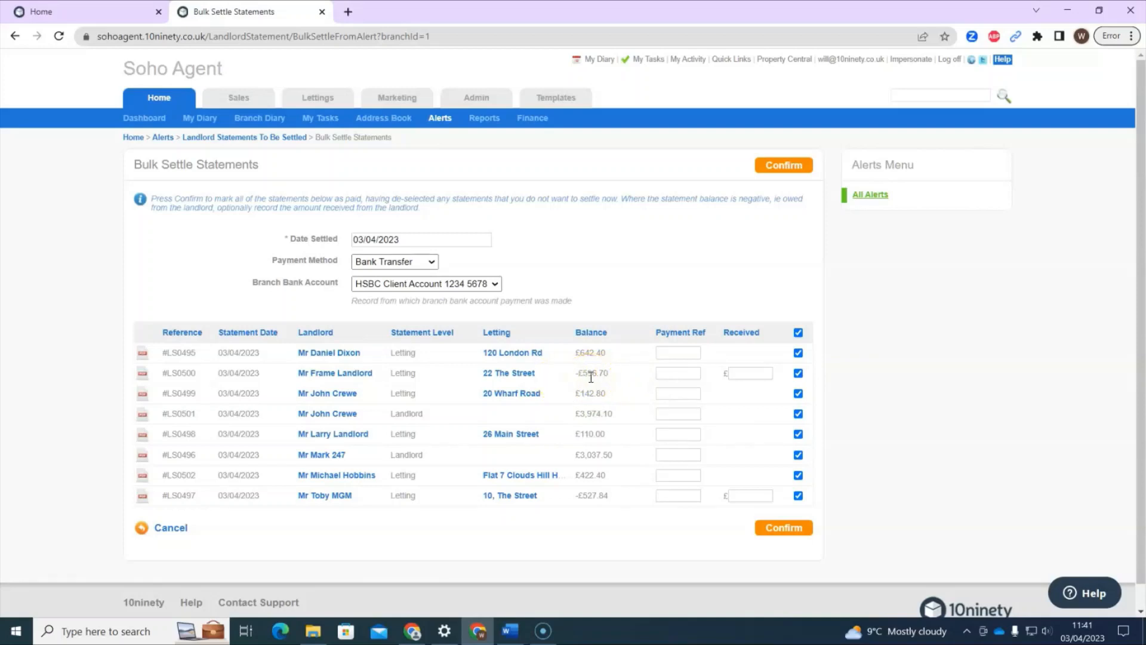
click(607, 380)
click(741, 496)
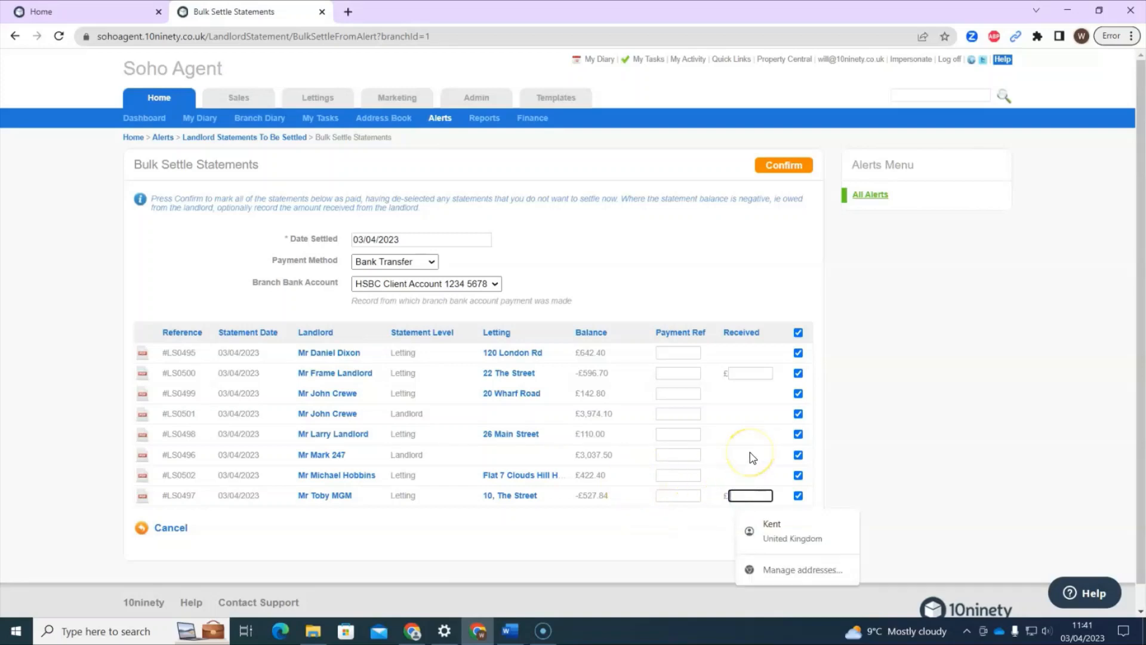
text(250)
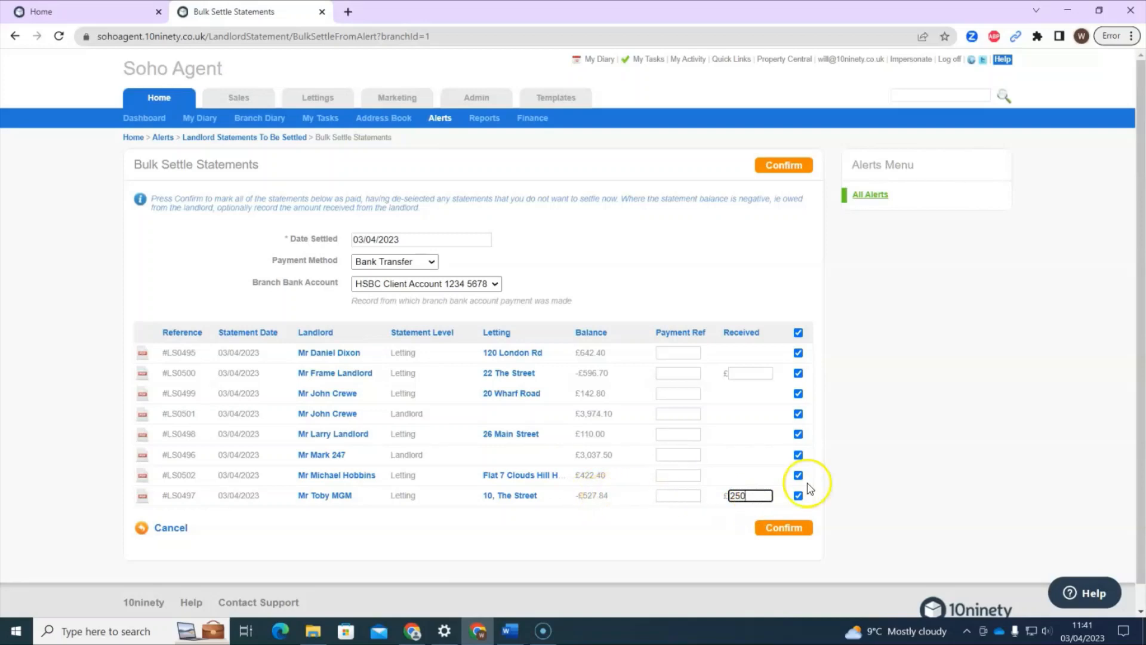
double_click(764, 502)
text(527.84)
drag(763, 498, 649, 501)
key(BackSpace)
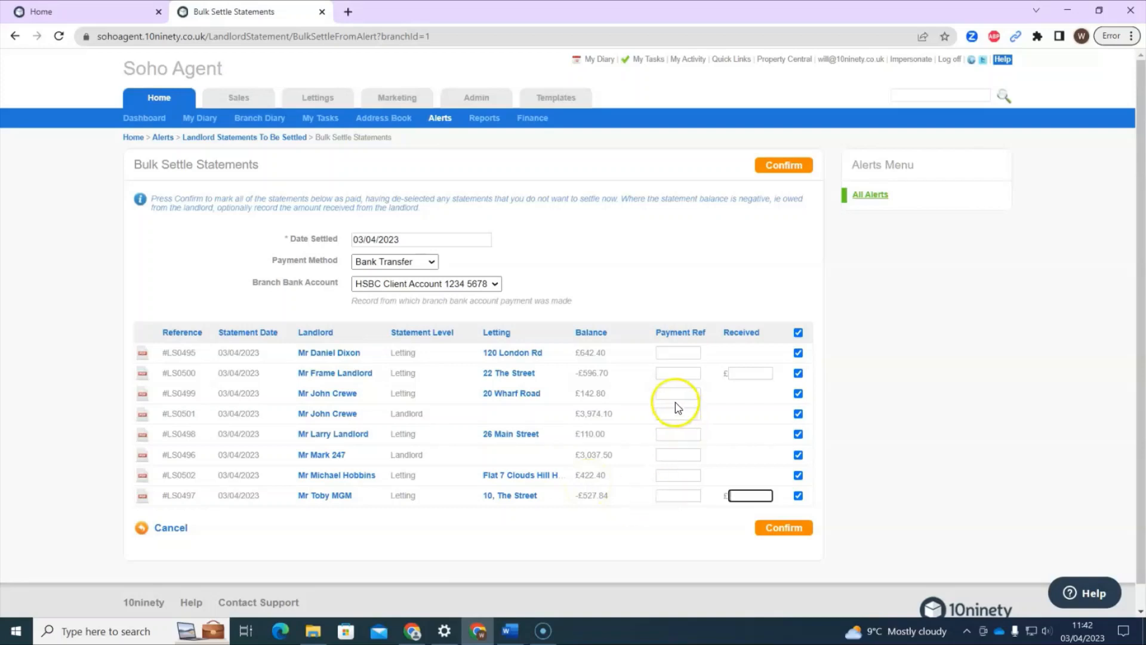
click(750, 379)
click(742, 475)
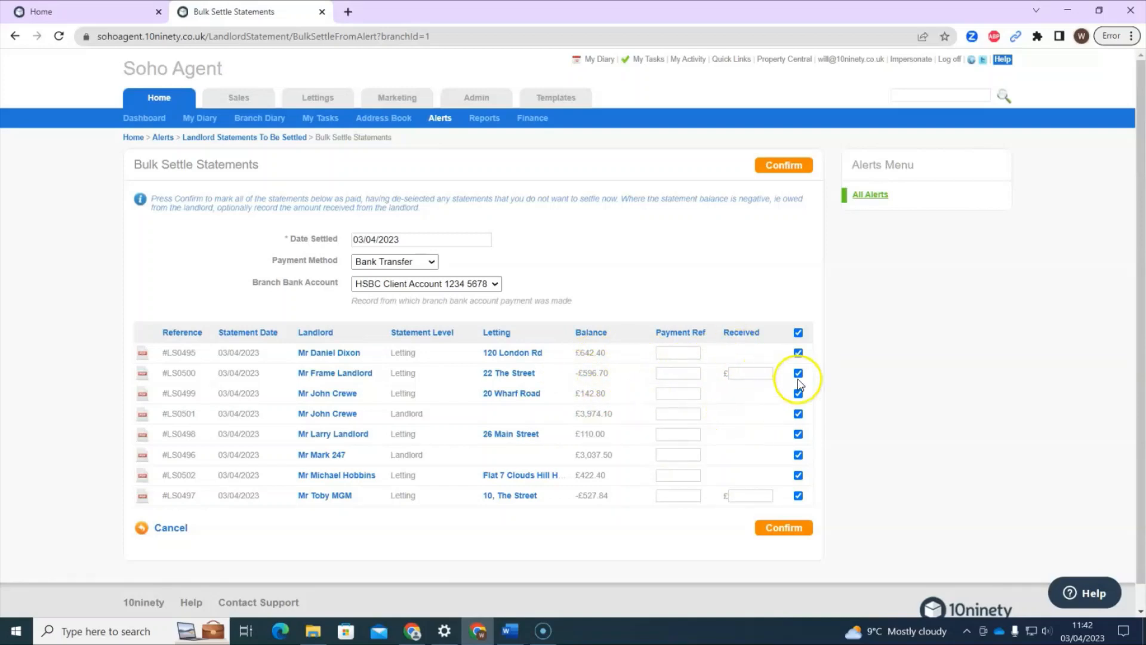
Confirm settling the eight statements #LS0495 to #LS0502 dated 03/04/2023.
click(784, 167)
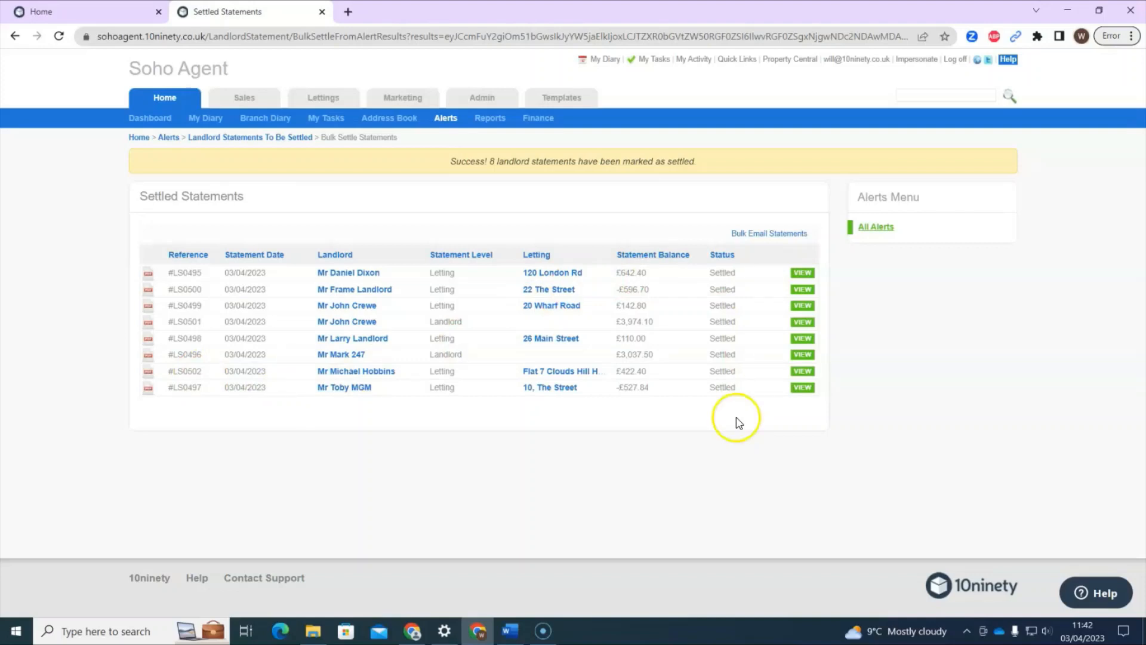
Bulk-email statements #LS0495–#LS0502 to landlords, copying accountants and attaching the uploaded invoice files.
click(788, 234)
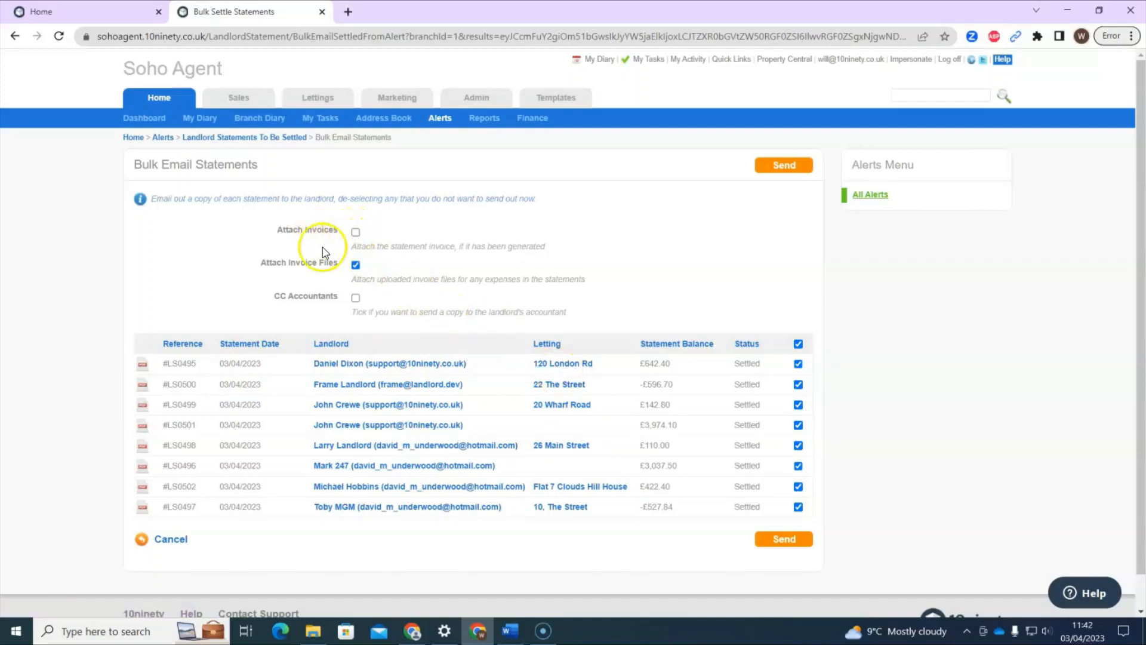
click(309, 298)
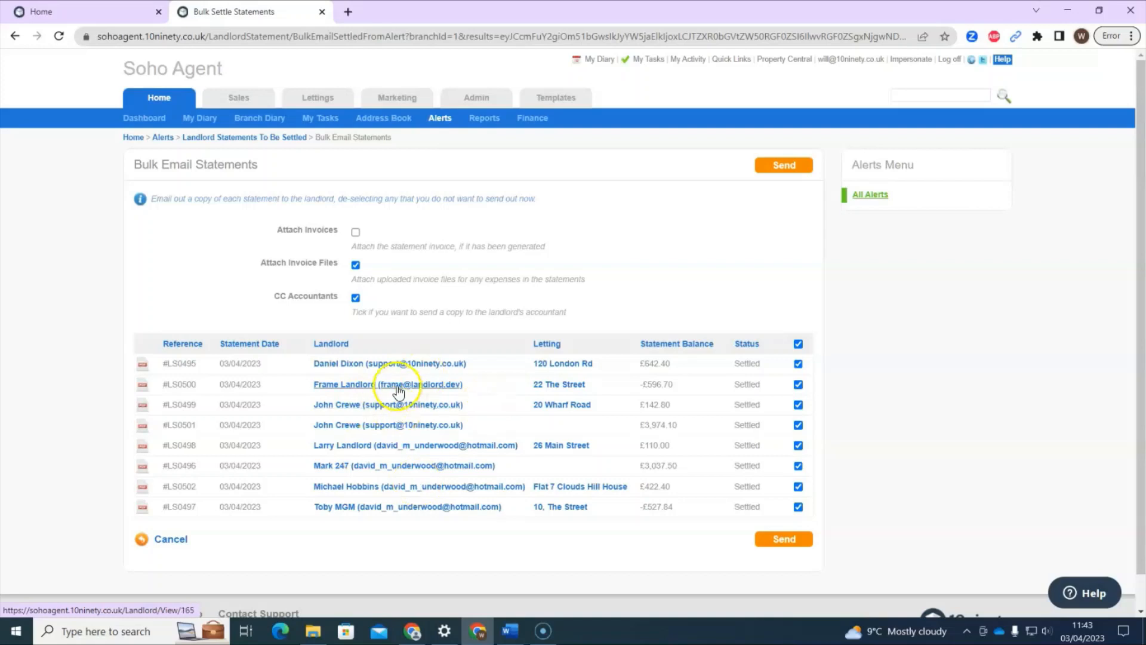
click(356, 264)
click(356, 264)
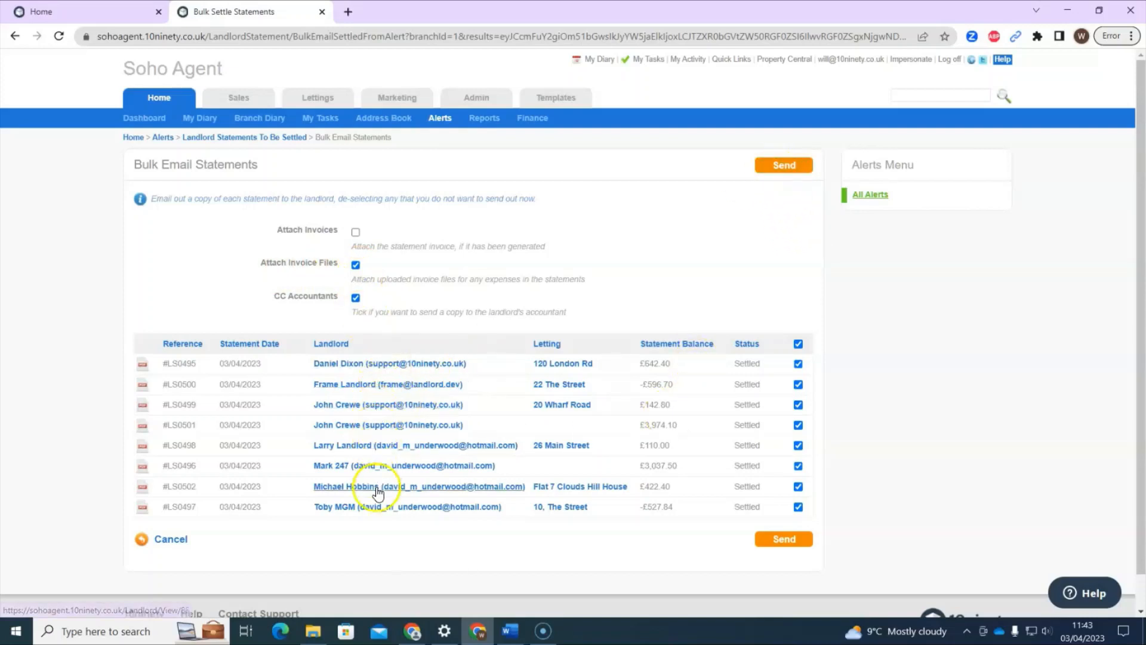
click(783, 175)
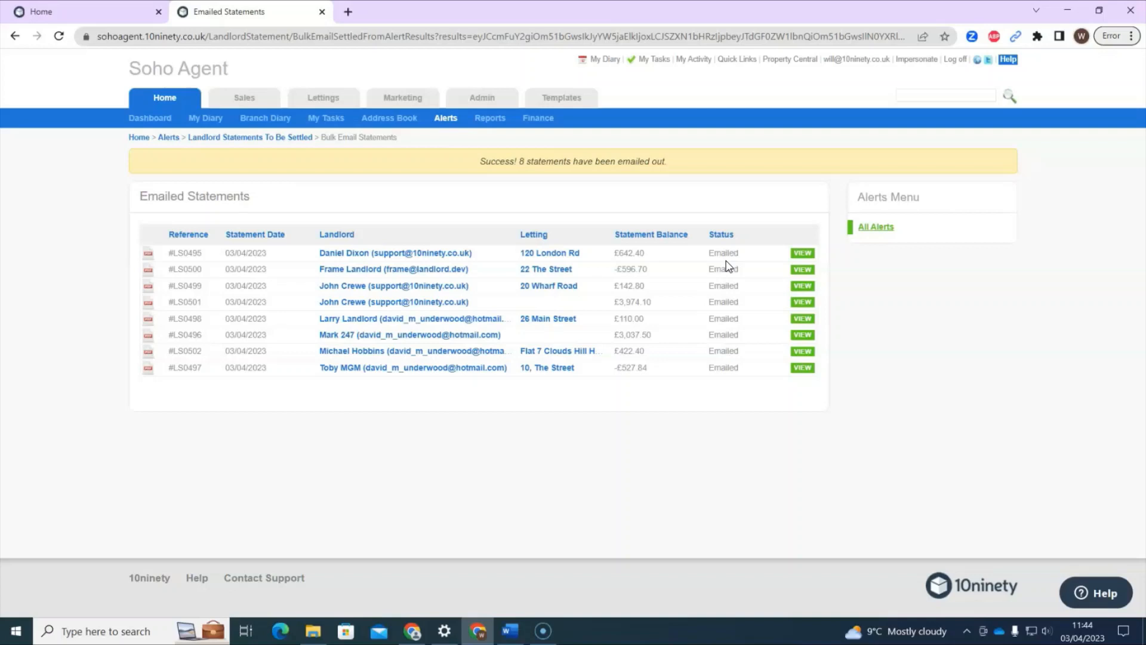
On the Alerts page, check the Rent Due To Landlord and Landlord Statements To Be Settled counts, then bring up Help.
click(445, 117)
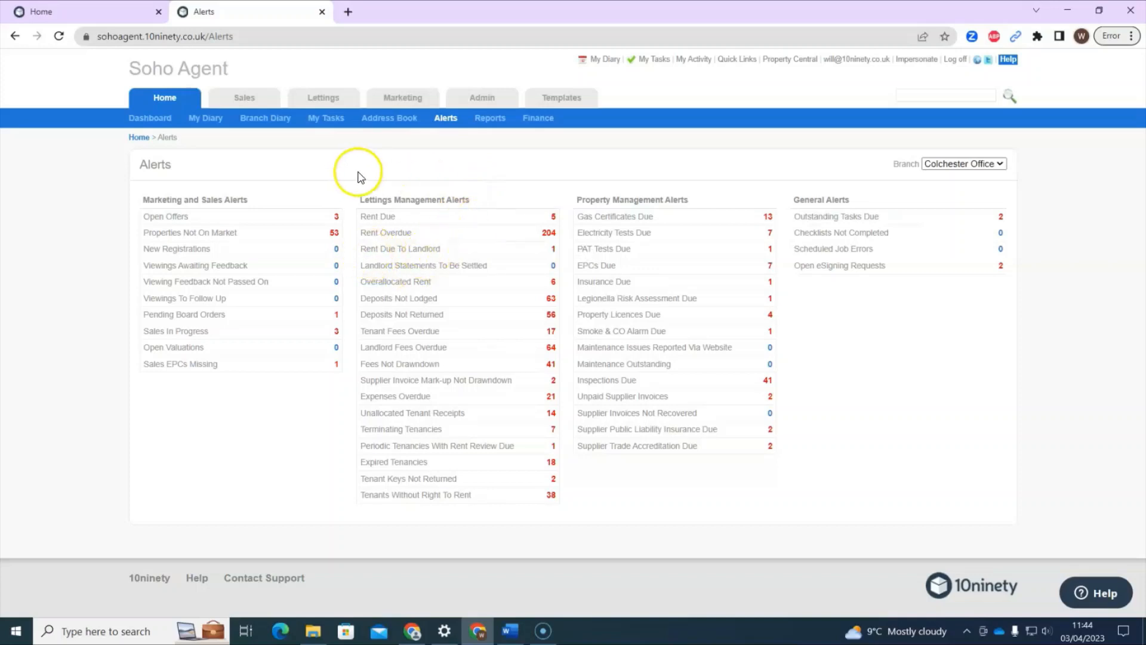
drag(360, 249, 449, 248)
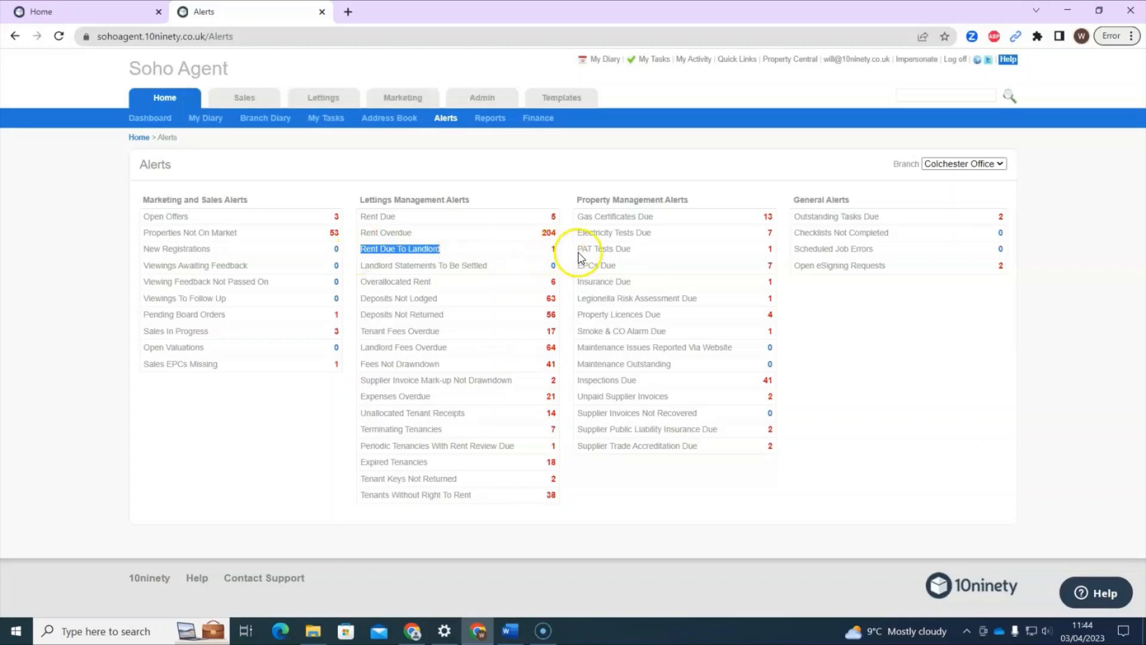
click(424, 269)
drag(356, 266, 483, 265)
click(483, 265)
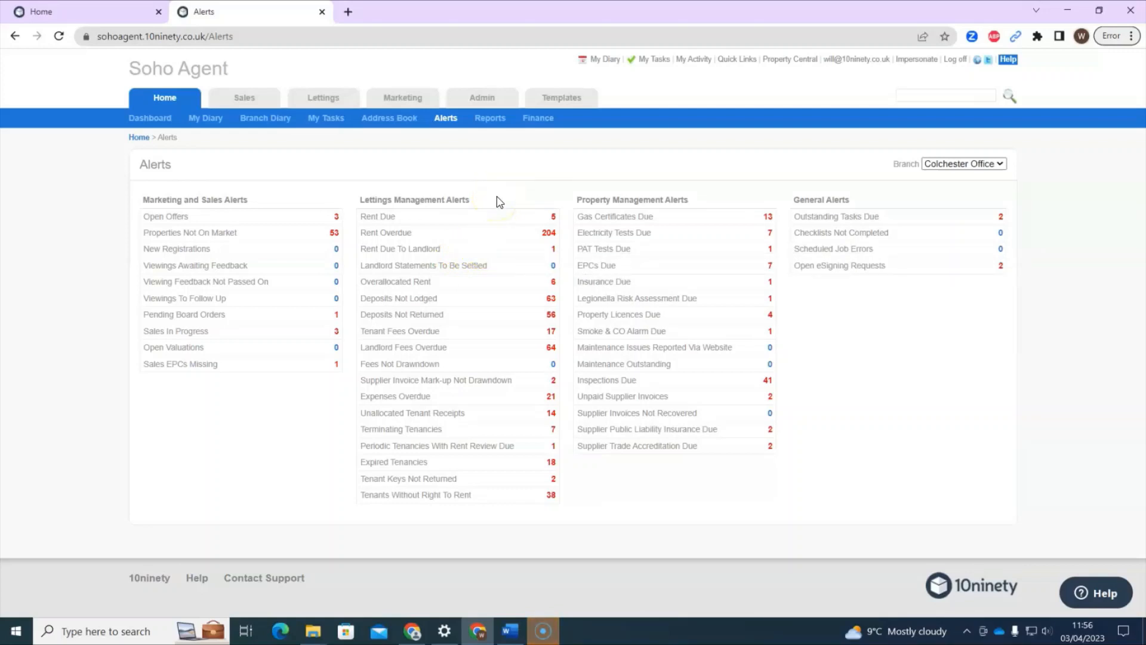
click(651, 252)
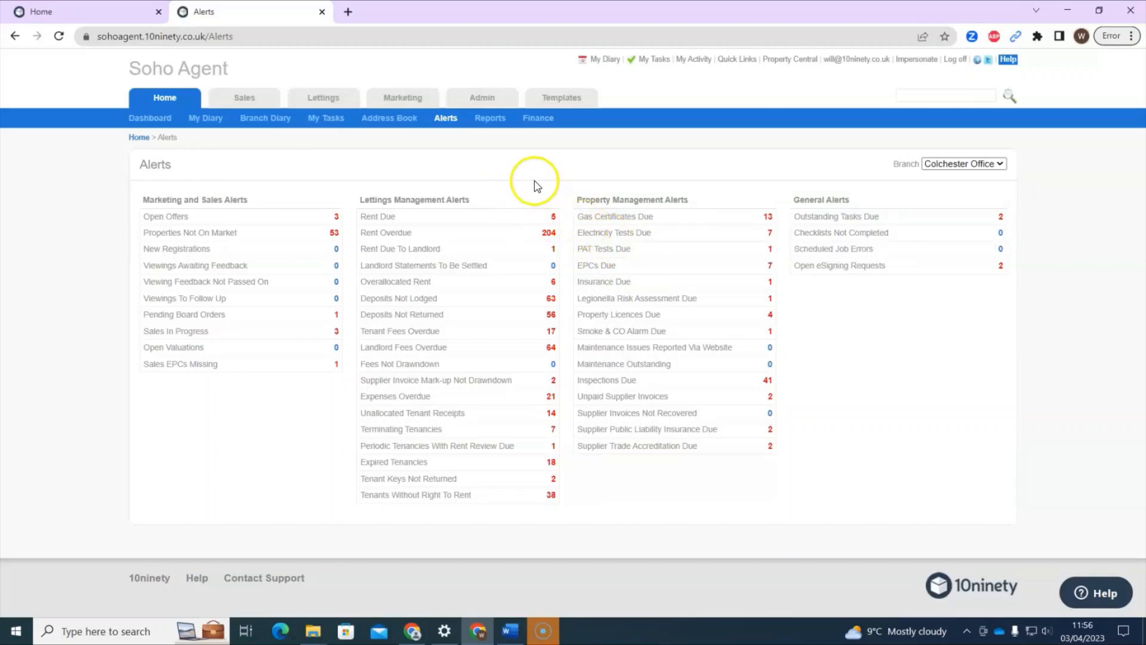
click(1098, 593)
Search help for 'csv', read the importing tenant receipts article, and return to the results.
click(973, 278)
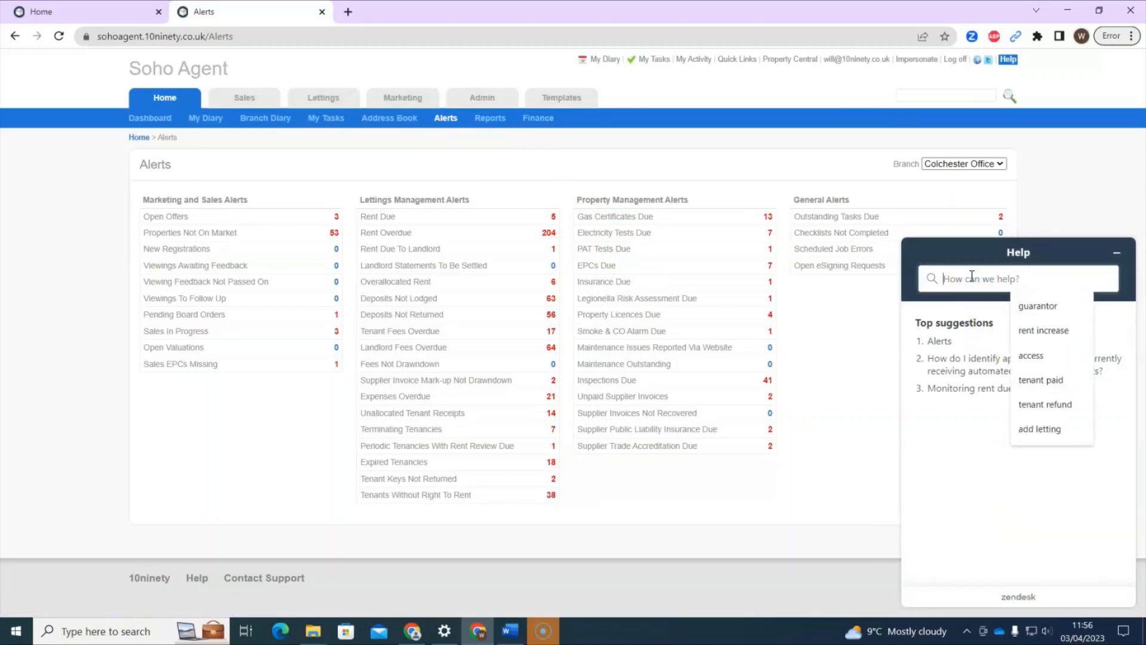
text(csv)
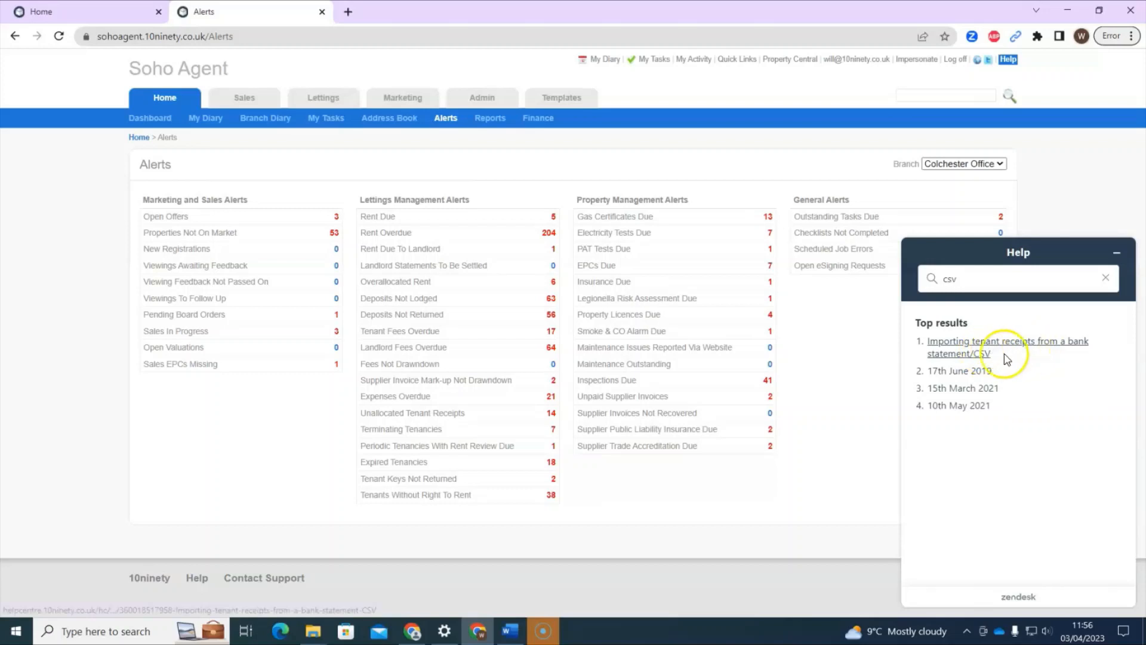
click(965, 353)
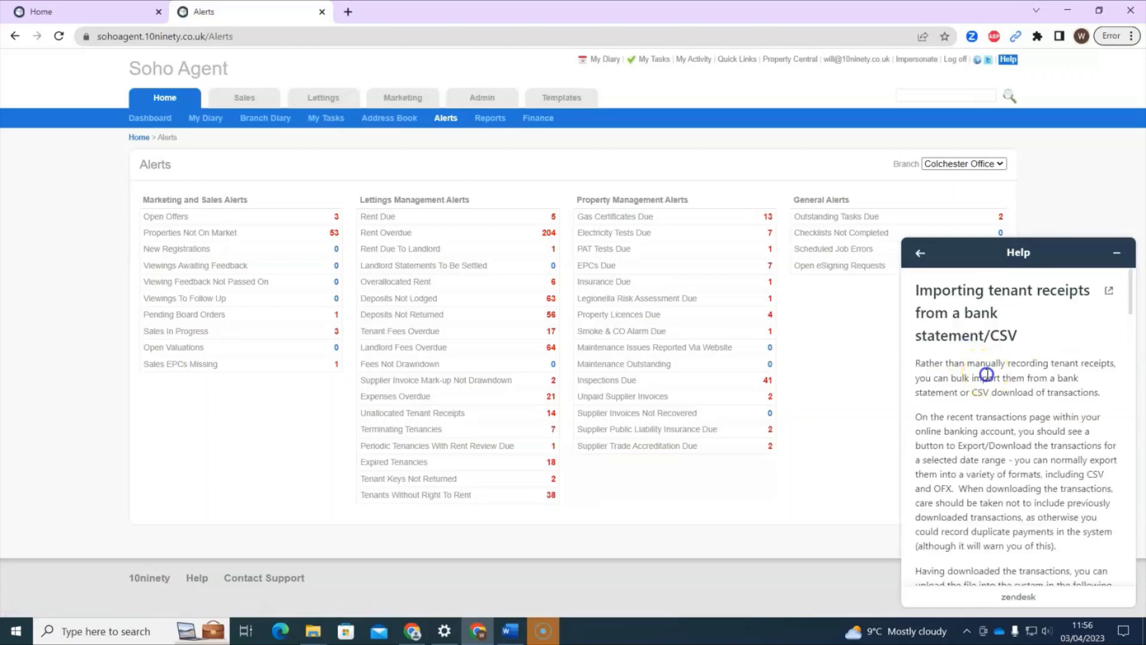
scroll(1023, 468, down, 2)
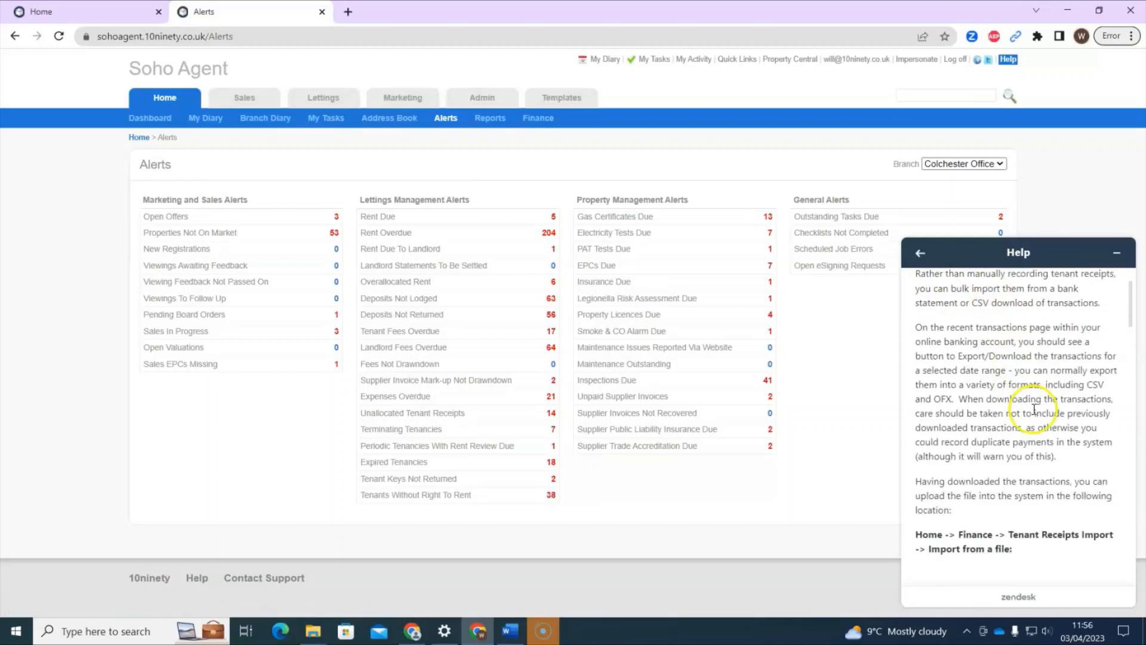
scroll(1050, 421, up, 2)
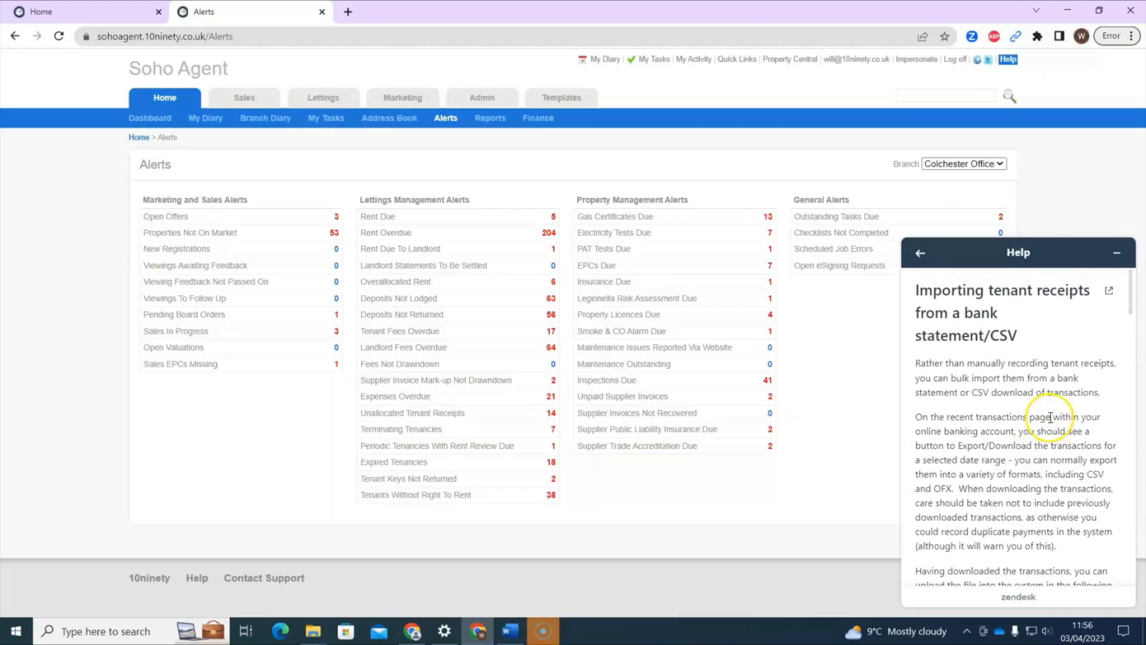
scroll(1049, 417, down, 8)
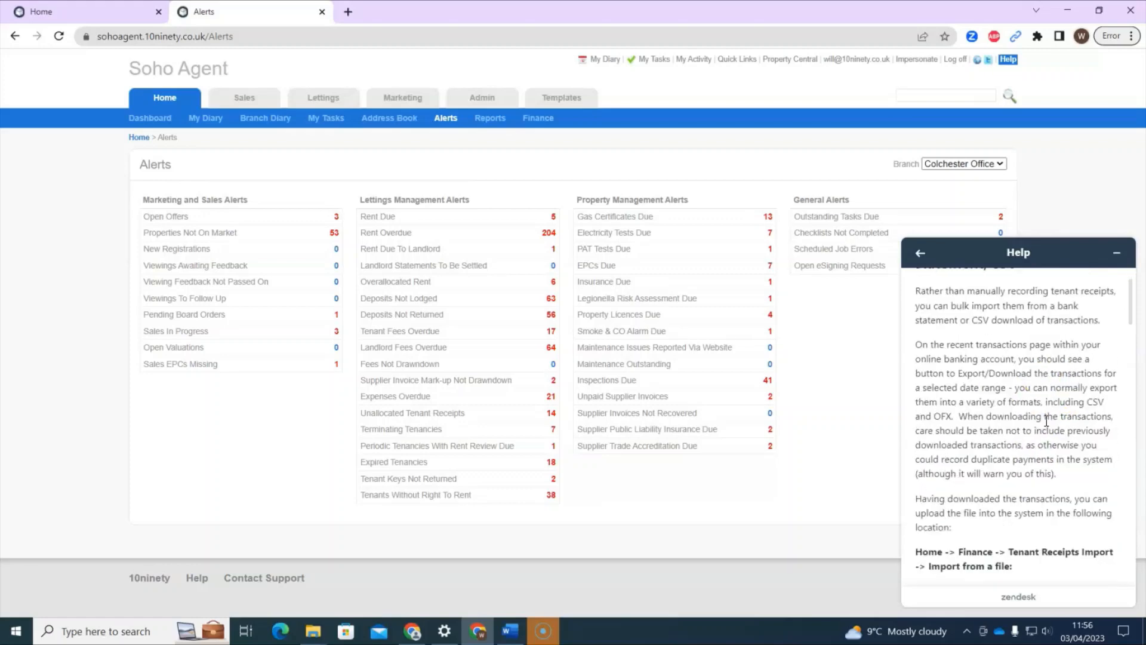
scroll(1049, 449, up, 8)
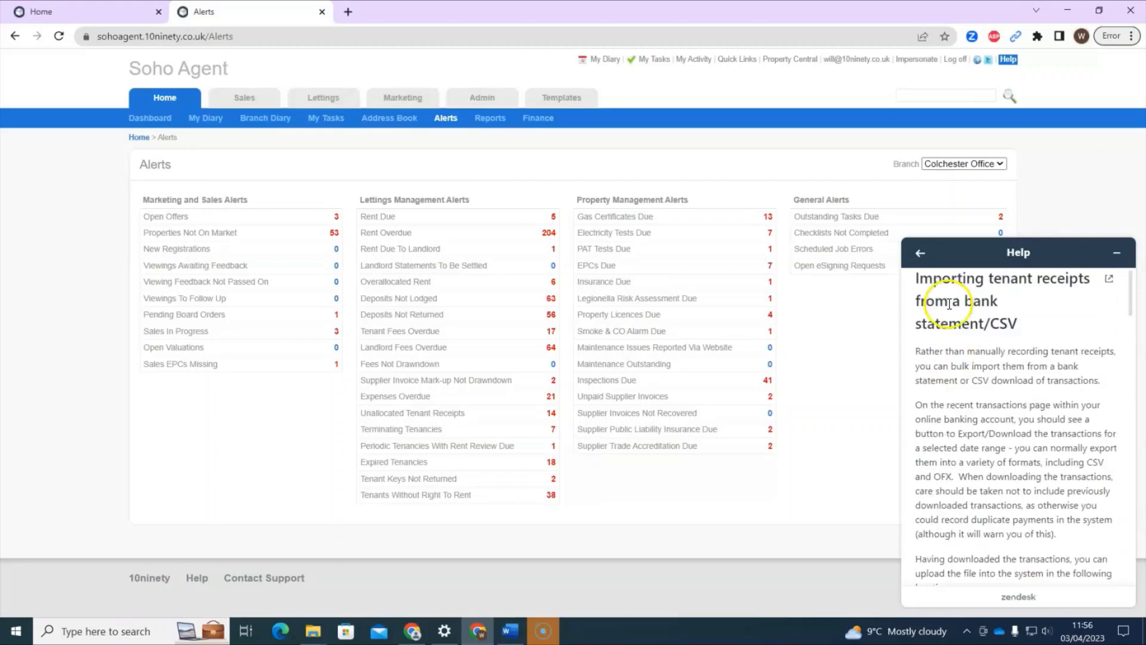
click(920, 253)
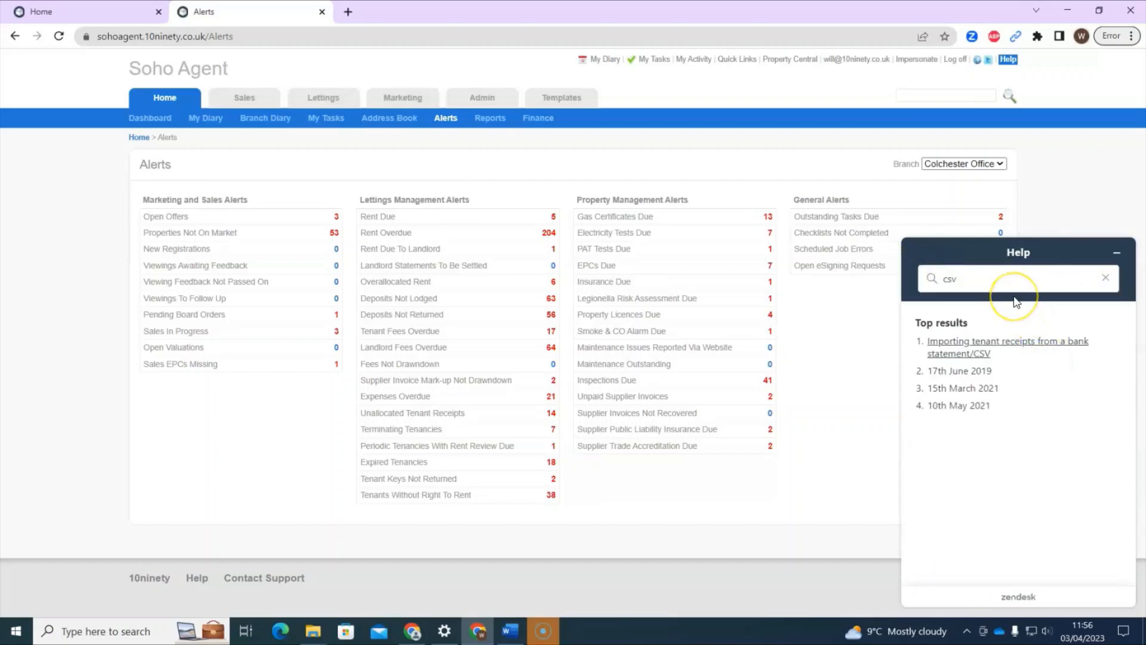